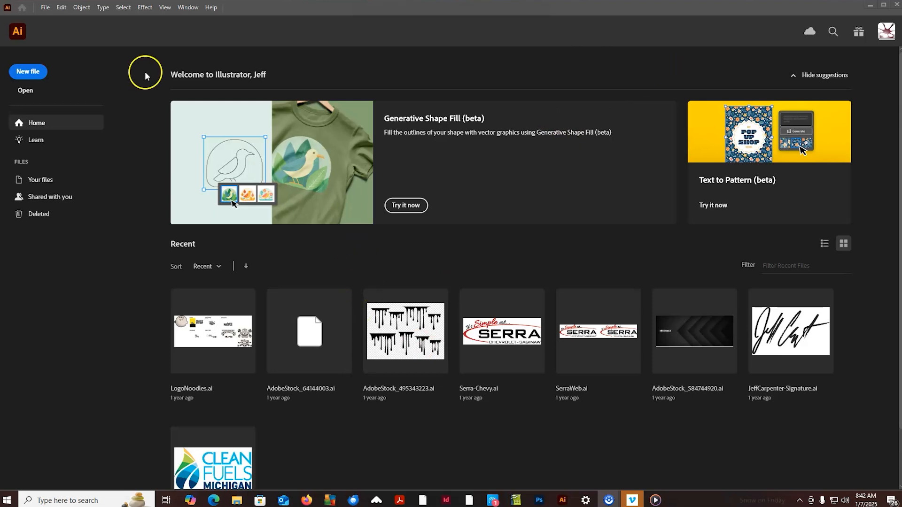
- Create a new single-artboard document, 8.5 in wide by 11 in high, in portrait orientation
{"action": "left_click", "coordinate": [25, 73]}
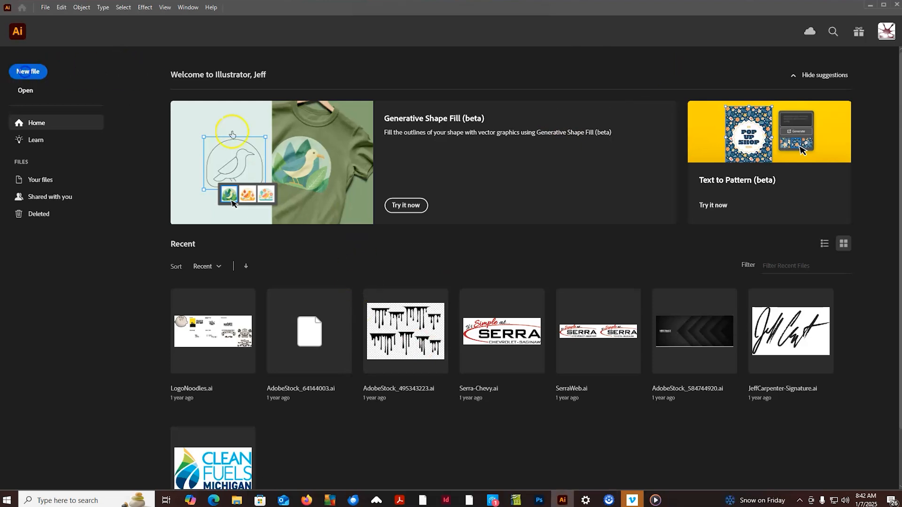
{"action": "left_click", "coordinate": [618, 198]}
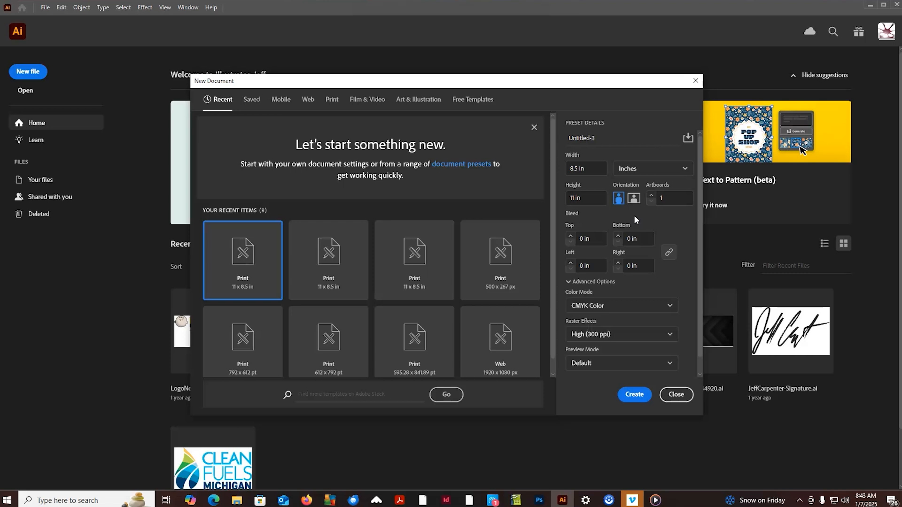
{"action": "left_click", "coordinate": [633, 394]}
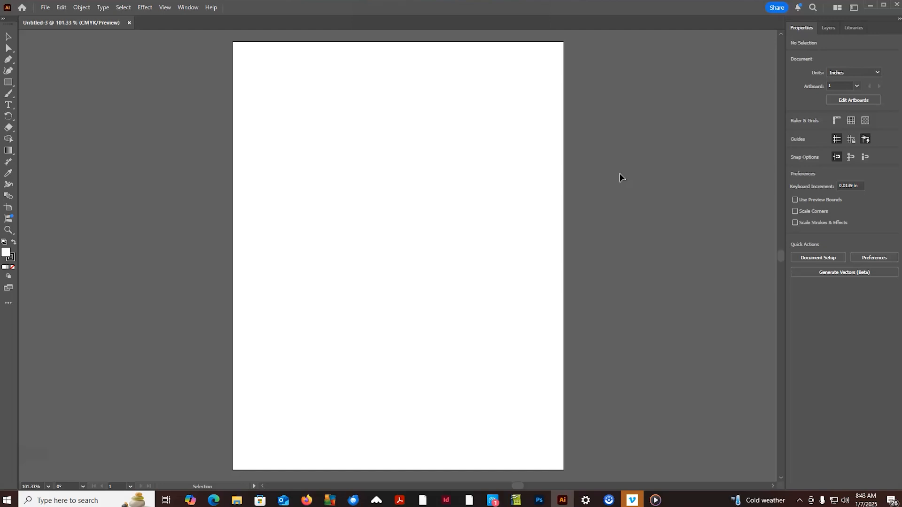
{"action": "left_click", "coordinate": [544, 126]}
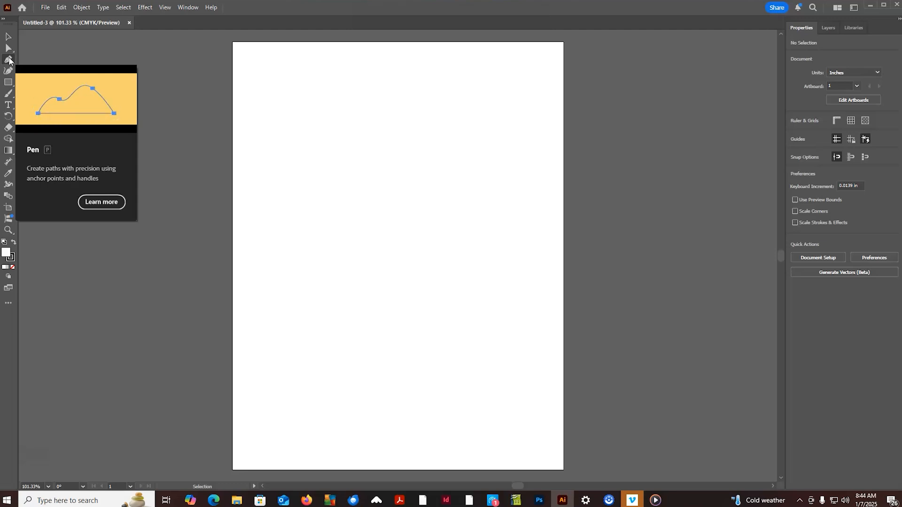
- Show the document grid and turn on Snap to Grid
{"action": "left_click", "coordinate": [8, 60]}
{"action": "left_click", "coordinate": [9, 61]}
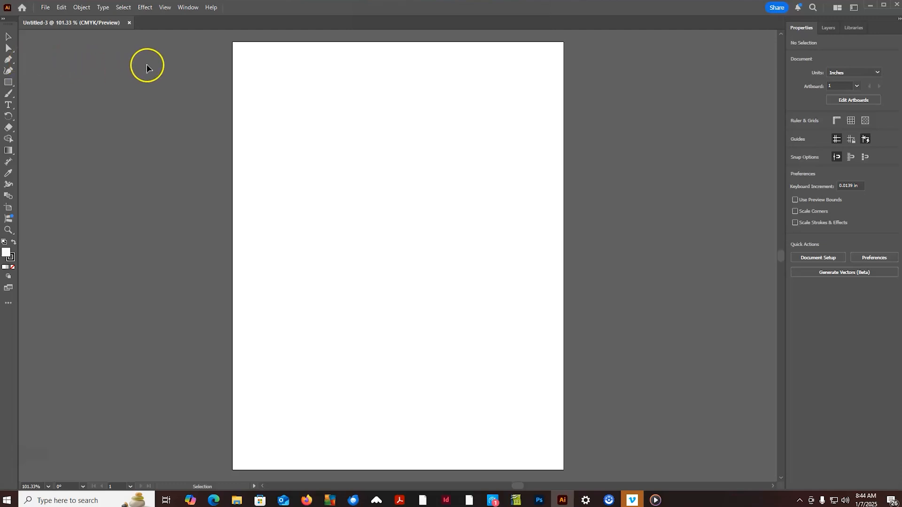
{"action": "left_click", "coordinate": [167, 10]}
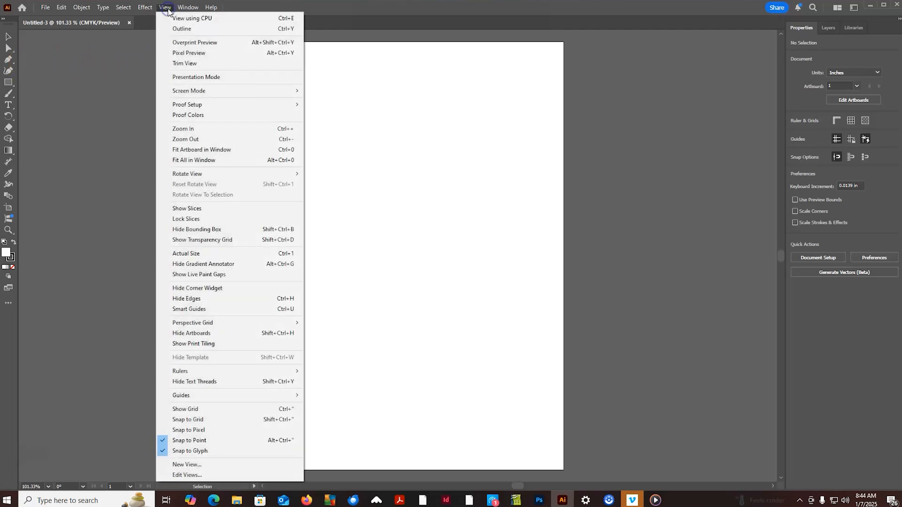
{"action": "left_click", "coordinate": [168, 34]}
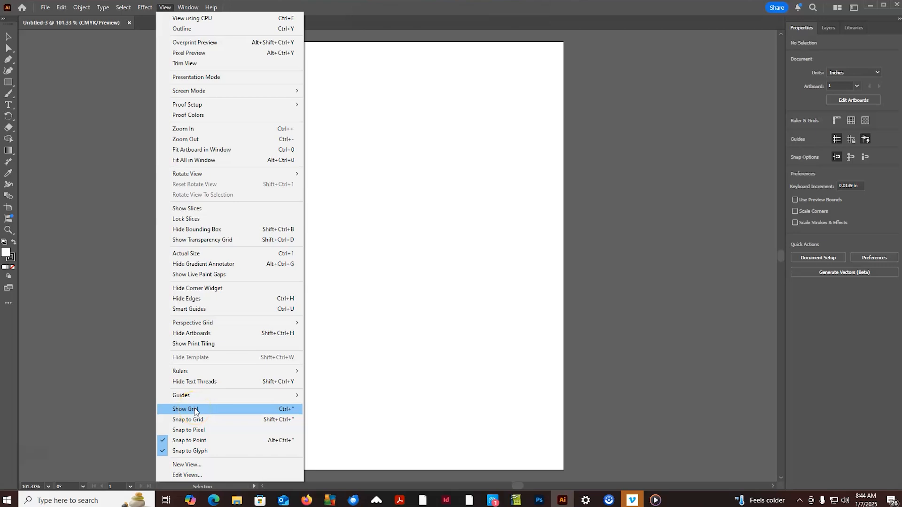
{"action": "left_click", "coordinate": [215, 412]}
{"action": "left_click", "coordinate": [215, 410]}
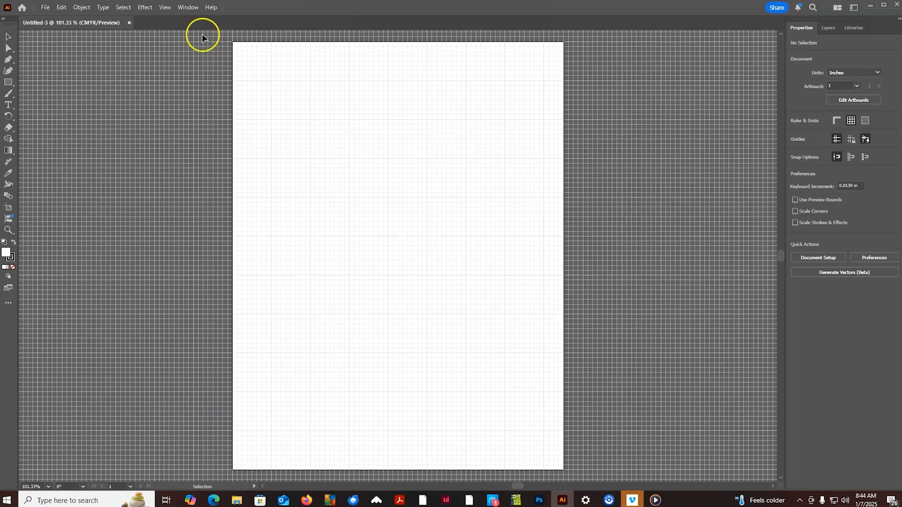
{"action": "left_click", "coordinate": [164, 7]}
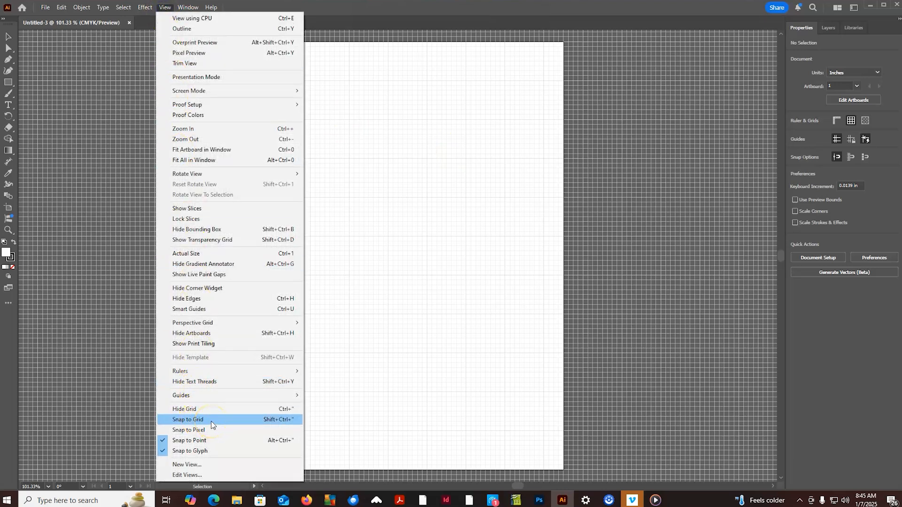
{"action": "left_click", "coordinate": [210, 422]}
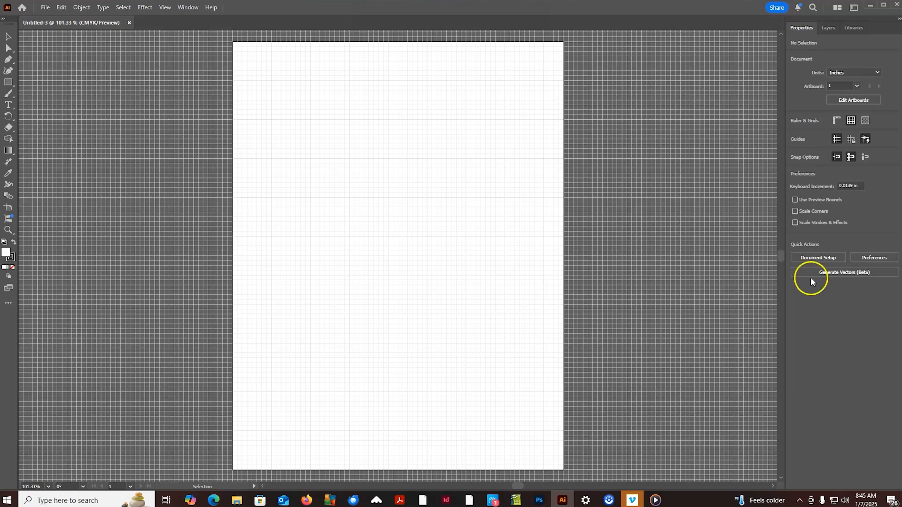
- Draw a closed downward-pointing triangle with the Pen tool, with corners at X 3, Y 2 in, X 7, Y 2 in and X 5, Y 5 in
{"action": "left_click", "coordinate": [9, 60]}
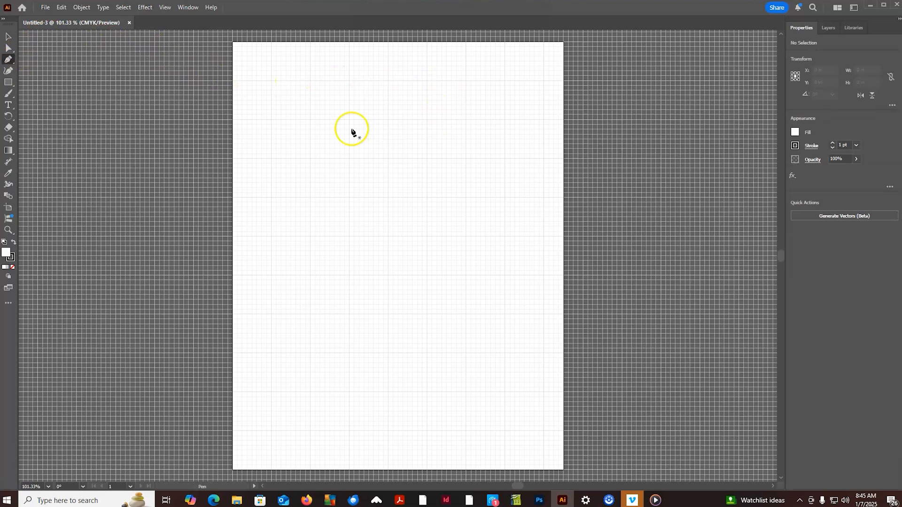
{"action": "key", "text": "ctrl+plus"}
{"action": "key", "text": "ctrl+plus"}
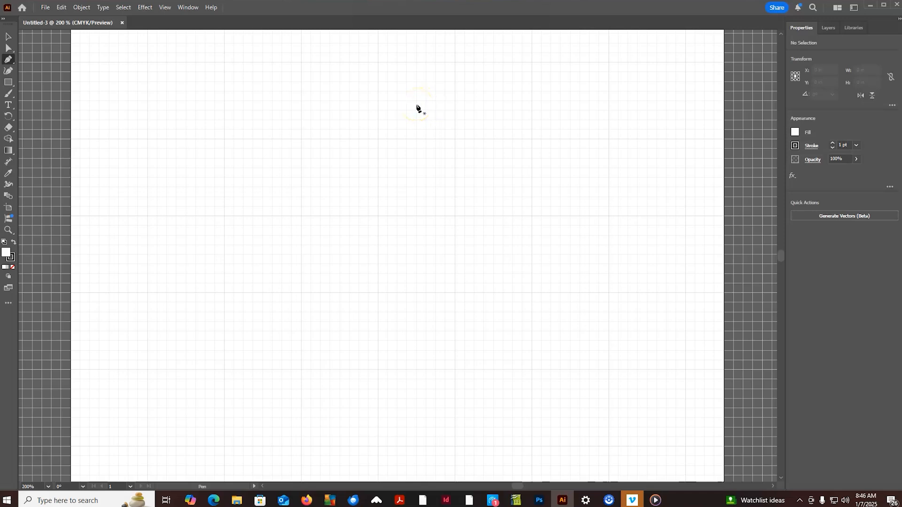
{"action": "left_click_drag", "start_coordinate": [362, 77], "coordinate": [450, 195]}
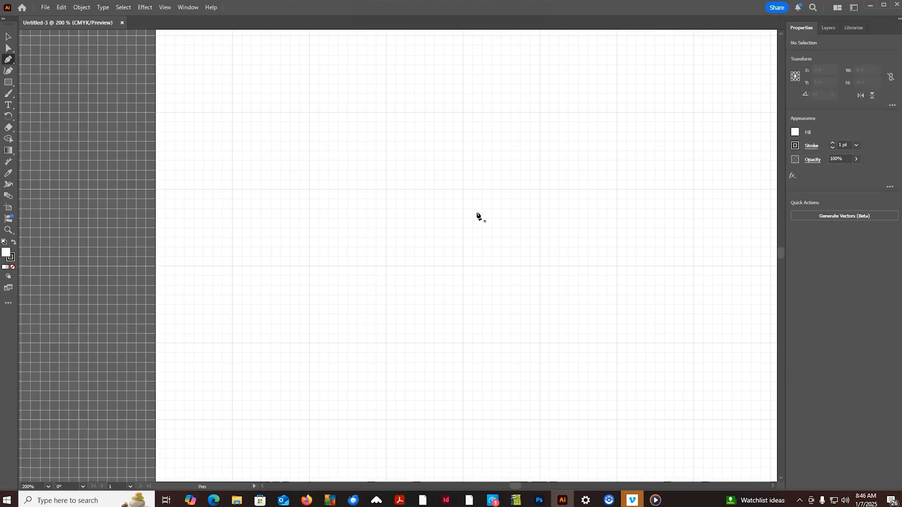
{"action": "left_click_drag", "start_coordinate": [614, 153], "coordinate": [549, 179]}
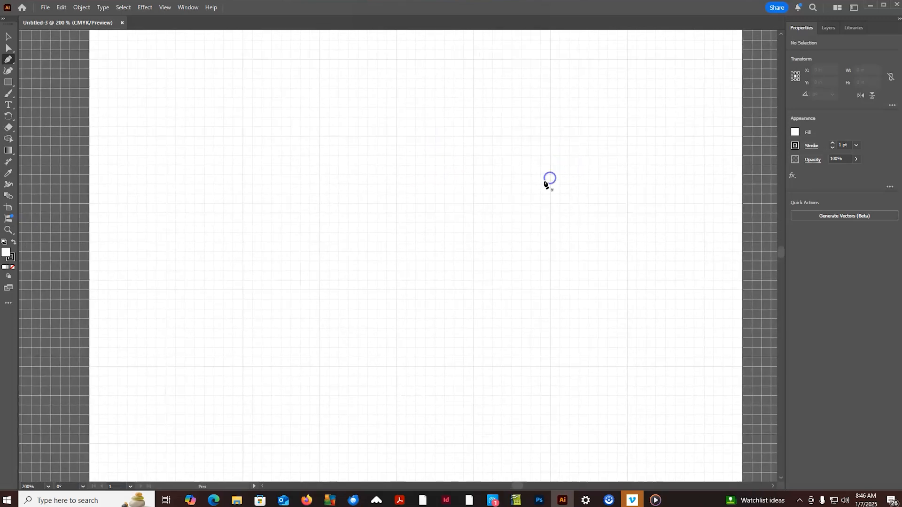
{"action": "left_click", "coordinate": [319, 136]}
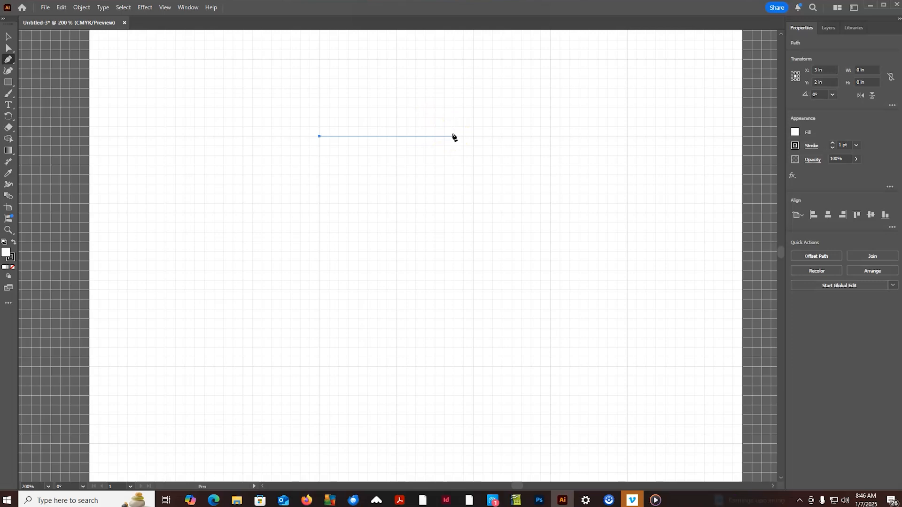
{"action": "left_click", "coordinate": [481, 109]}
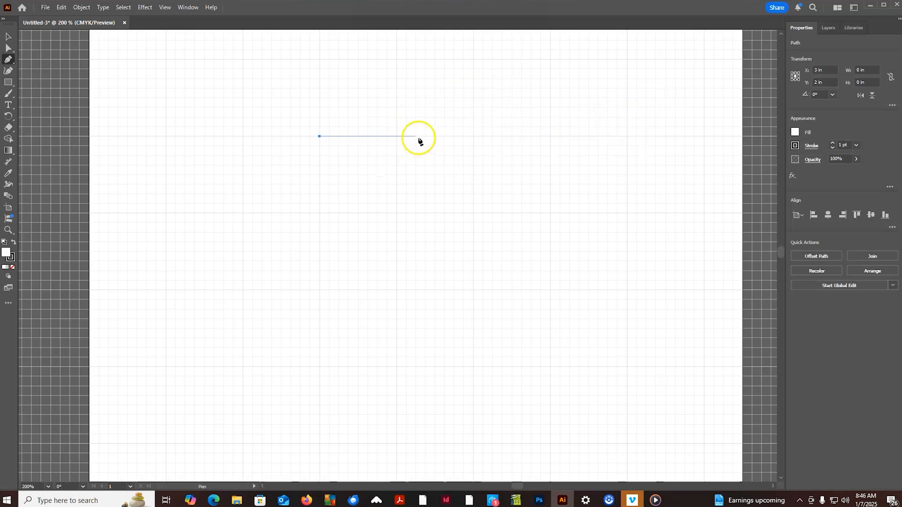
{"action": "left_click", "coordinate": [628, 137]}
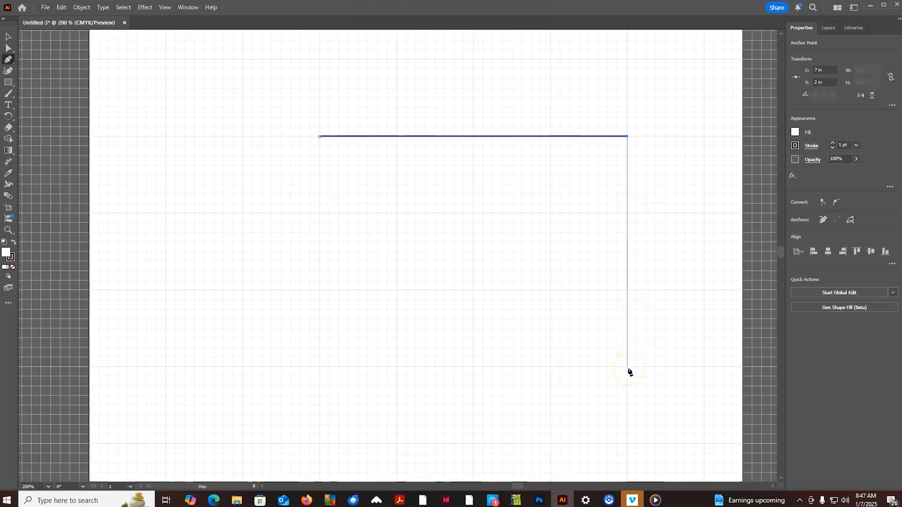
{"action": "left_click", "coordinate": [474, 367]}
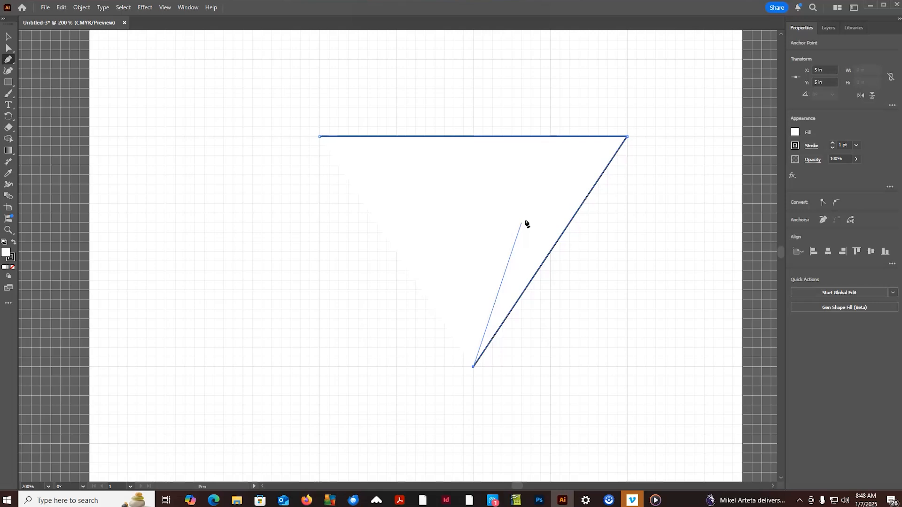
{"action": "left_click", "coordinate": [480, 254]}
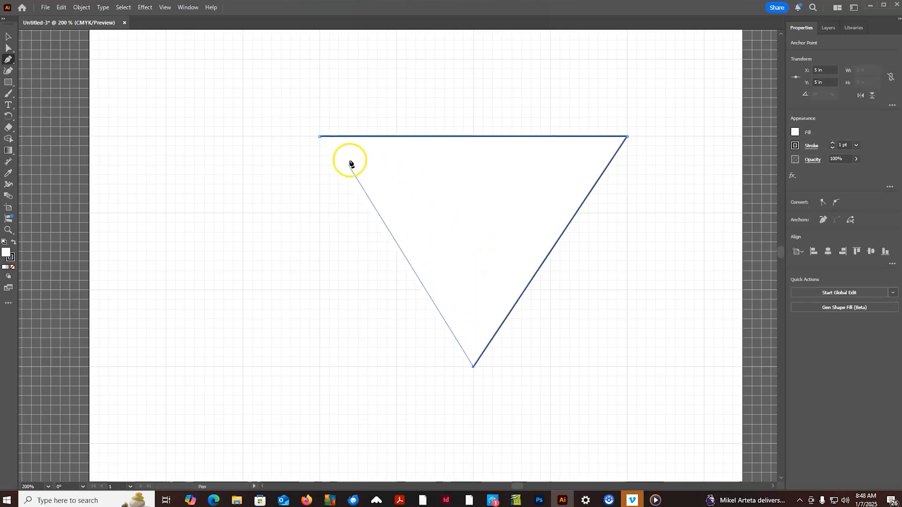
{"action": "left_click", "coordinate": [320, 138]}
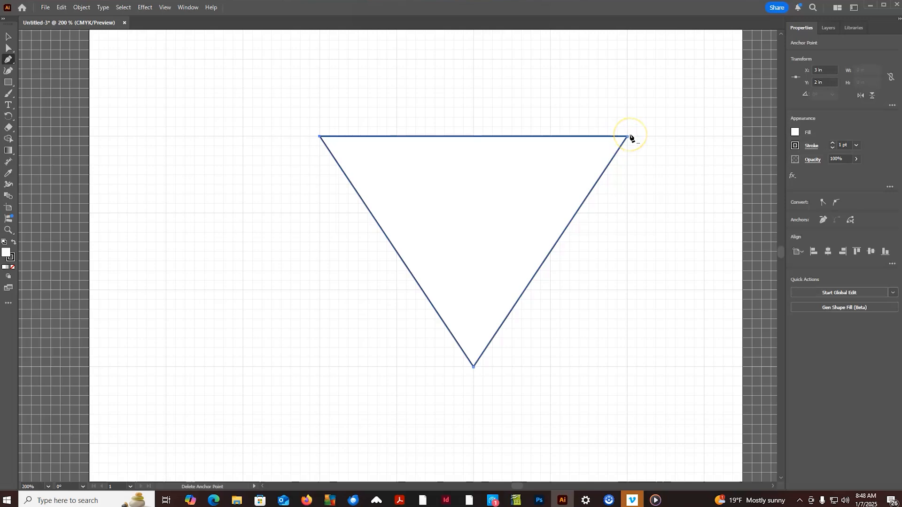
- Add anchor points on the triangle's horizontal top edge at X 4, 5 and 6 in
{"action": "left_click", "coordinate": [397, 136]}
{"action": "left_click", "coordinate": [550, 137]}
{"action": "left_click", "coordinate": [549, 137]}
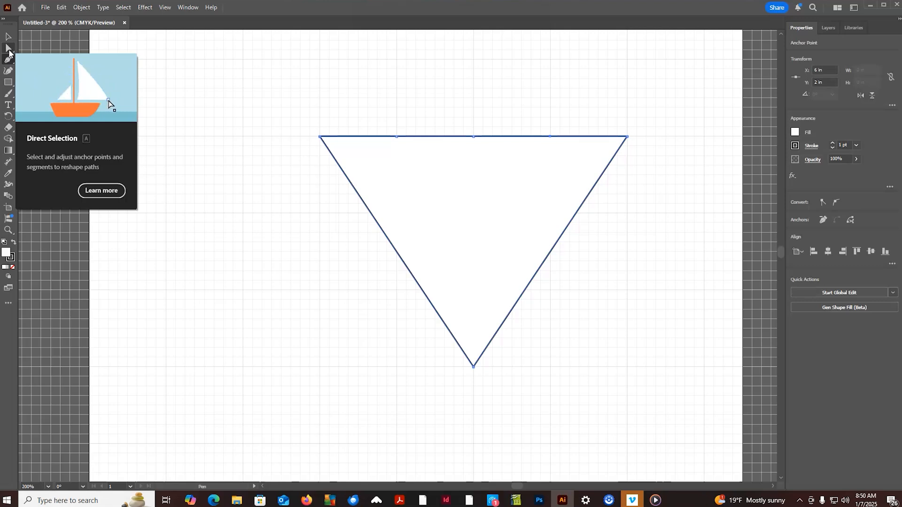
- With Direct Selection active, examine the anchor points along the triangle's top edge up close
{"action": "left_click", "coordinate": [8, 49]}
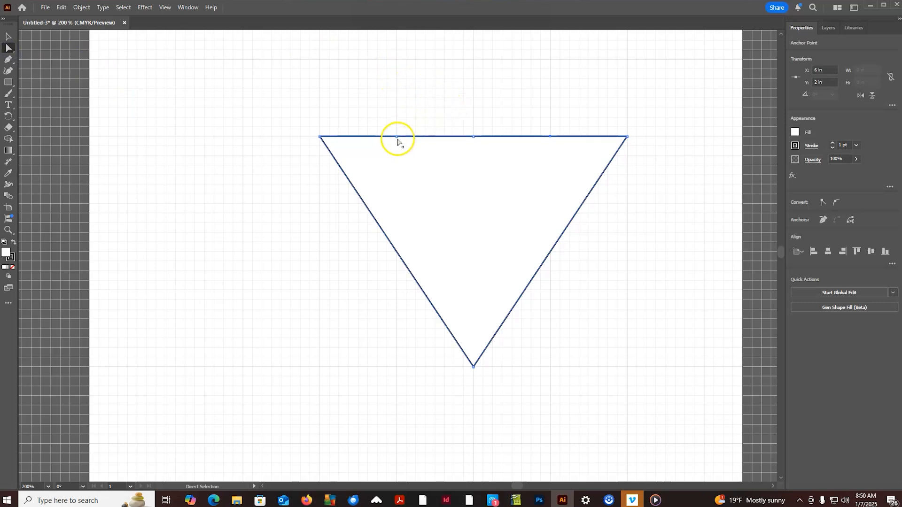
{"action": "key", "text": "ctrl"}
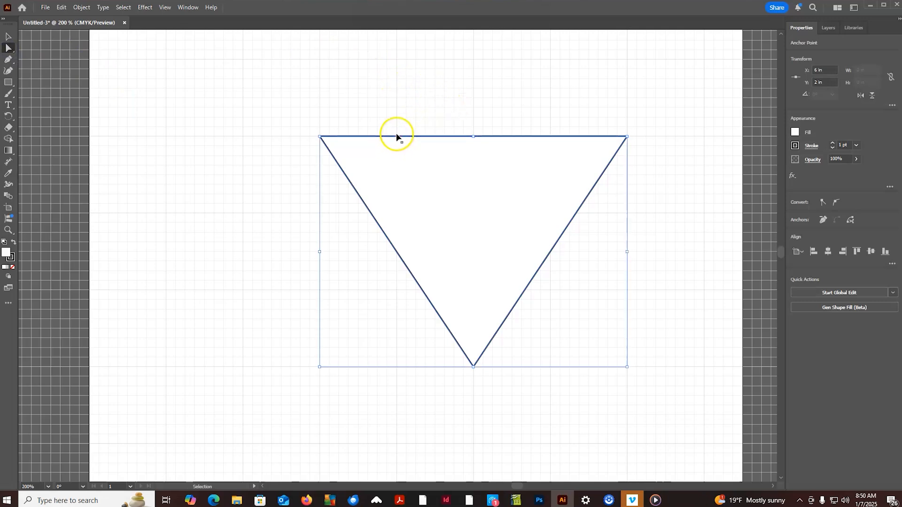
{"action": "key", "text": "ctrl+equal"}
{"action": "key", "text": "ctrl+equal"}
{"action": "key", "text": "ctrl+equal"}
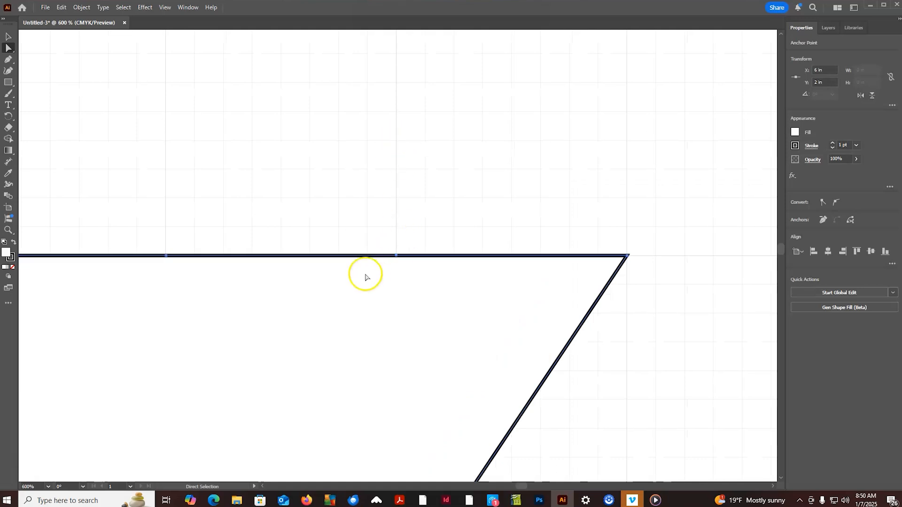
{"action": "key", "text": "space"}
{"action": "left_click_drag", "start_coordinate": [252, 278], "coordinate": [527, 197]}
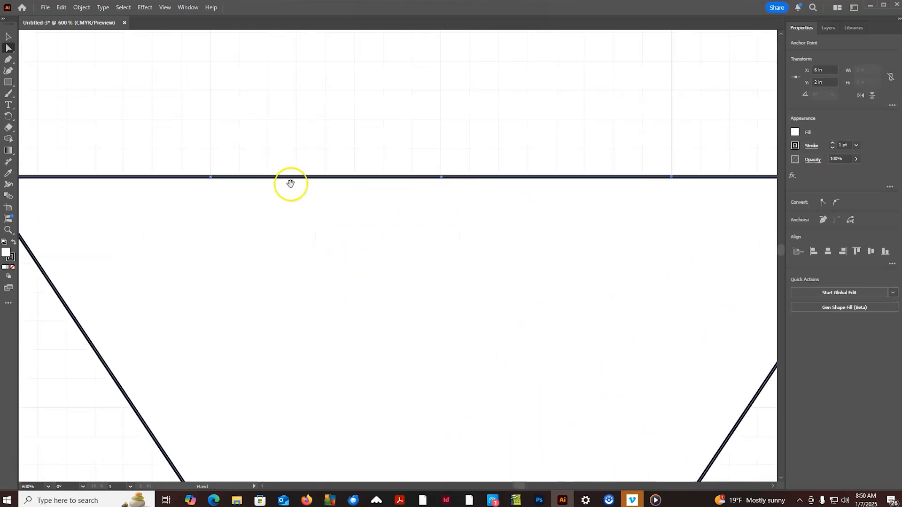
{"action": "left_click_drag", "start_coordinate": [290, 183], "coordinate": [456, 158]}
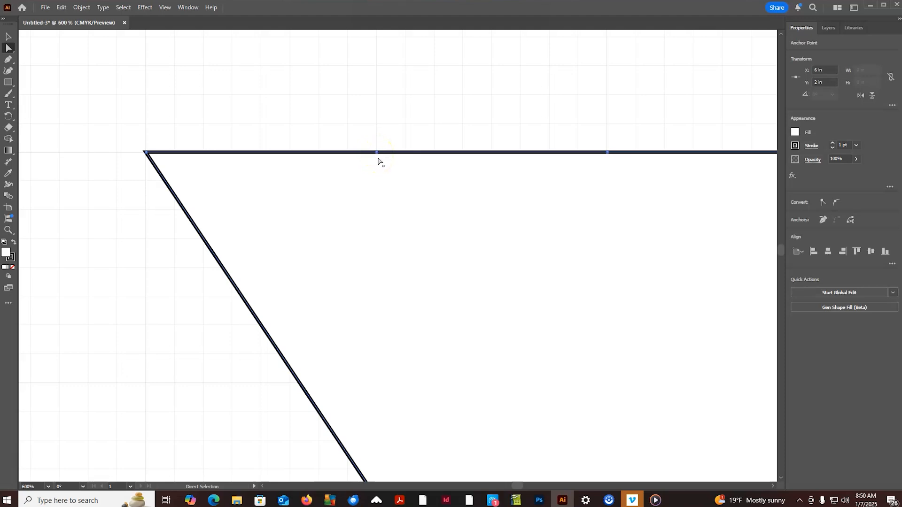
{"action": "key", "text": "ctrl+minus"}
{"action": "key", "text": "ctrl+minus"}
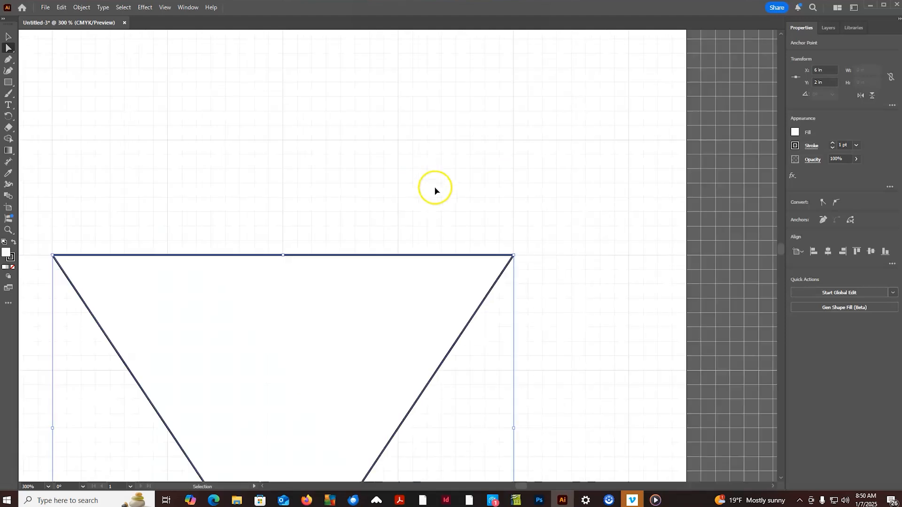
{"action": "key", "text": "ctrl+minus"}
{"action": "left_click_drag", "start_coordinate": [409, 228], "coordinate": [479, 136]}
- Move the top-edge anchor points at X 6 in and X 4 in straight up to Y 1 in, leaving the middle point as the notch
{"action": "left_click", "coordinate": [468, 173]}
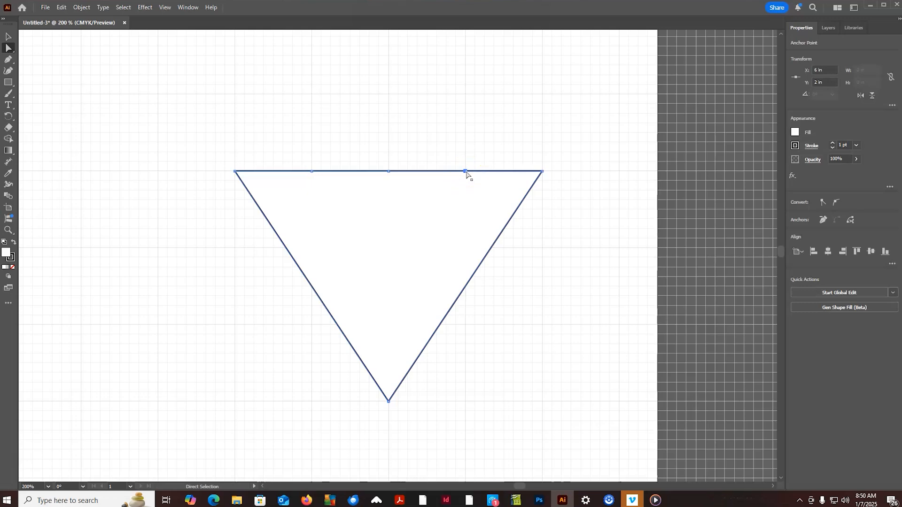
{"action": "left_click", "coordinate": [465, 172]}
{"action": "left_click", "coordinate": [465, 172]}
{"action": "left_click_drag", "start_coordinate": [465, 172], "coordinate": [464, 95]}
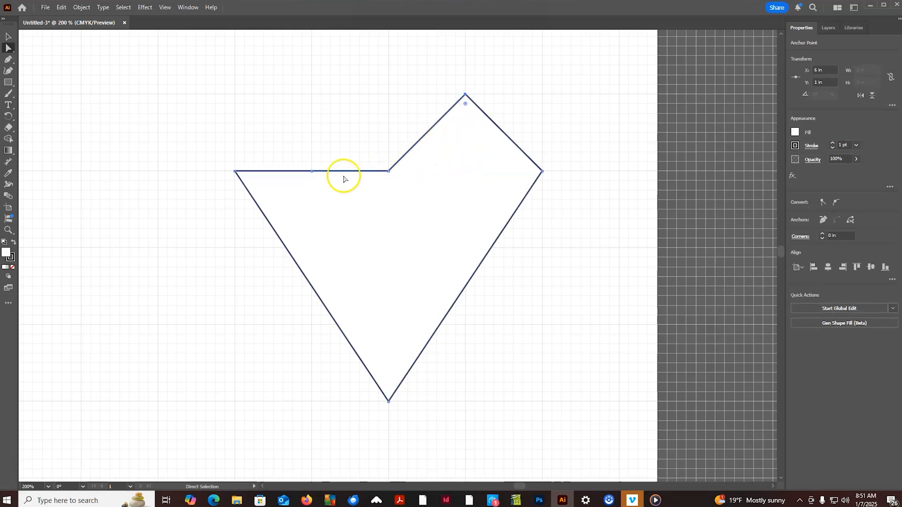
{"action": "left_click", "coordinate": [311, 172]}
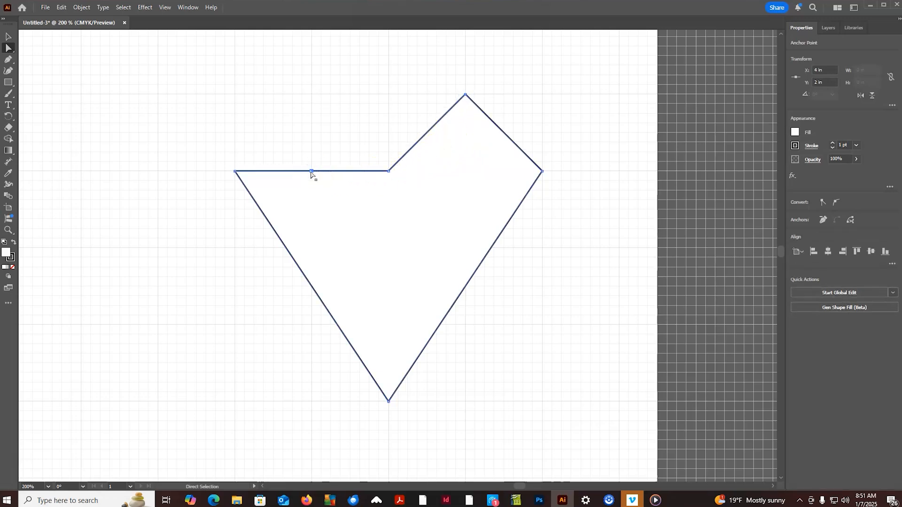
{"action": "left_click_drag", "start_coordinate": [312, 171], "coordinate": [312, 94]}
{"action": "left_click", "coordinate": [307, 160]}
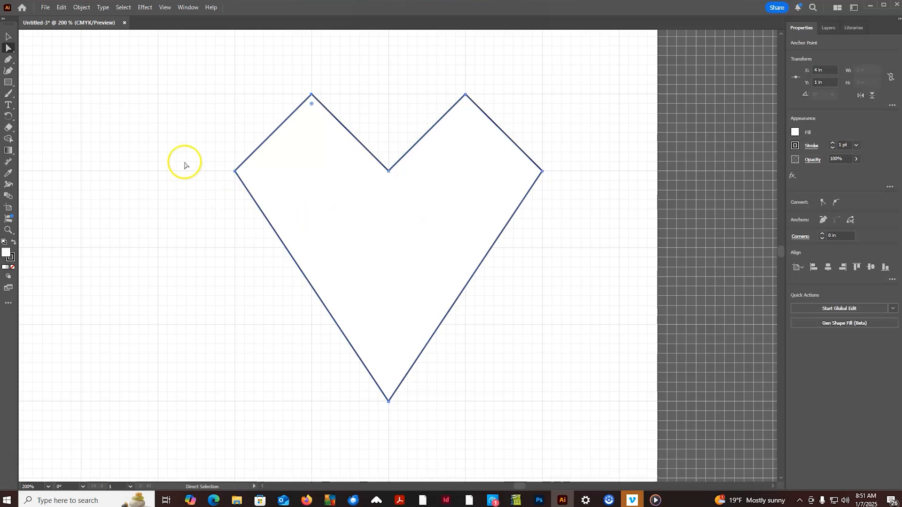
- Curve the heart's left peak with the Anchor Point tool, pulling horizontal handles about six grid squares long
{"action": "left_click", "coordinate": [312, 102]}
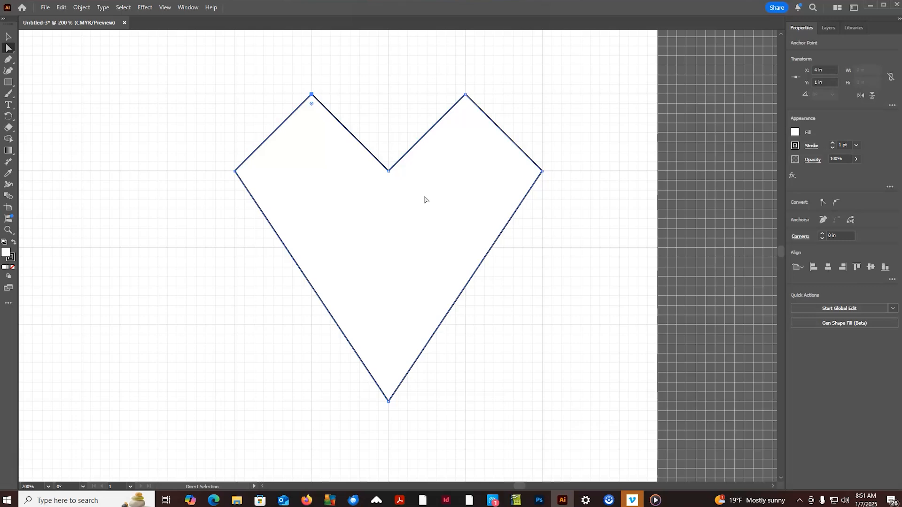
{"action": "left_click", "coordinate": [11, 65]}
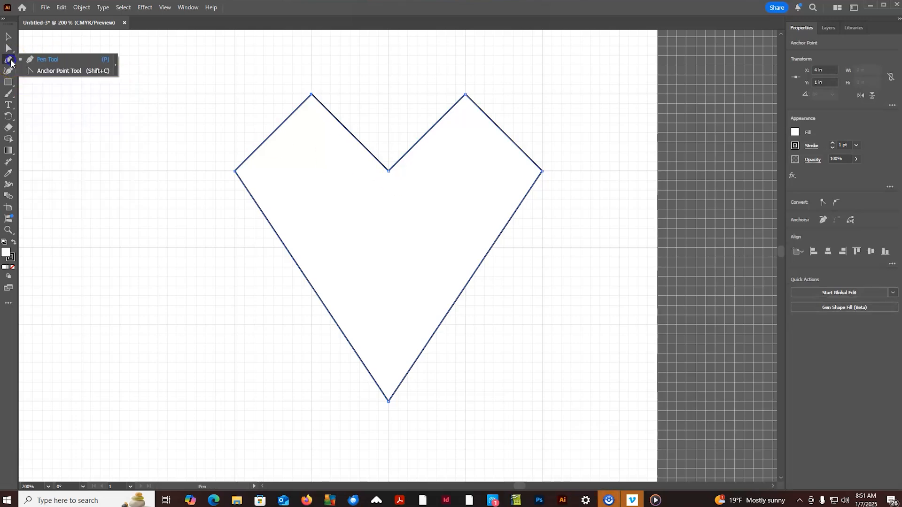
{"action": "left_click", "coordinate": [50, 73]}
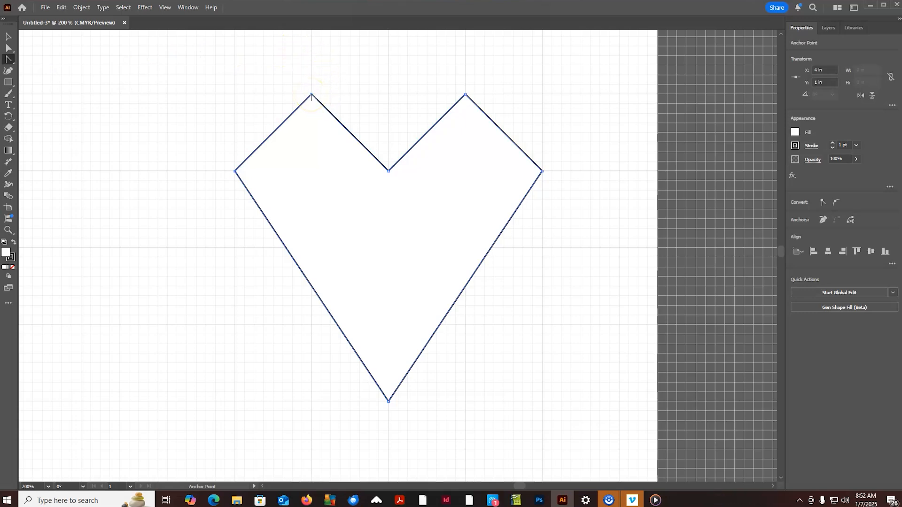
{"action": "left_click_drag", "start_coordinate": [311, 95], "coordinate": [367, 94]}
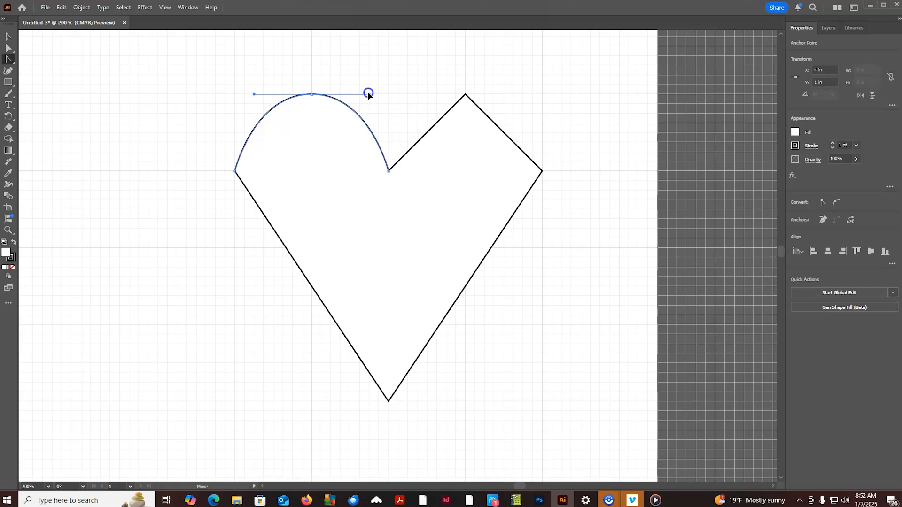
- Try swinging the left peak's horizontal handles to the opposite sides, and return them to six grid squares long
{"action": "left_click_drag", "start_coordinate": [368, 94], "coordinate": [253, 96]}
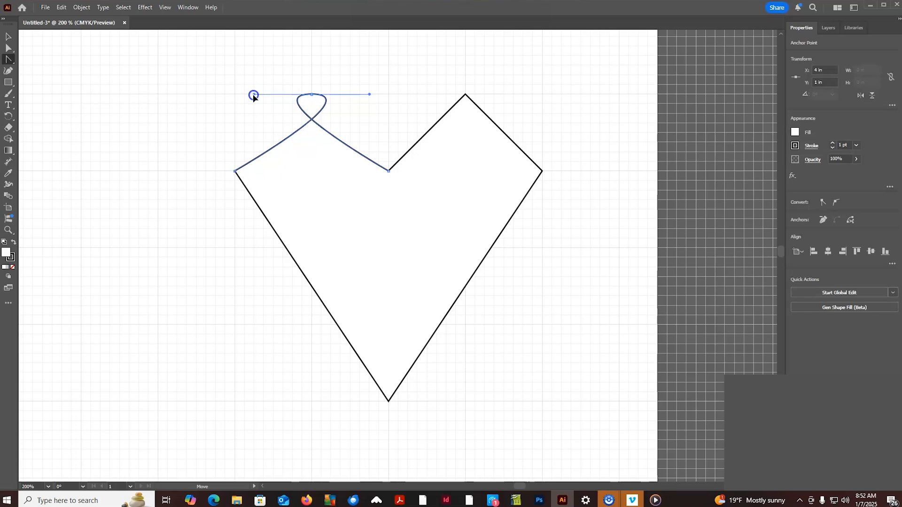
{"action": "left_click_drag", "start_coordinate": [254, 95], "coordinate": [370, 94]}
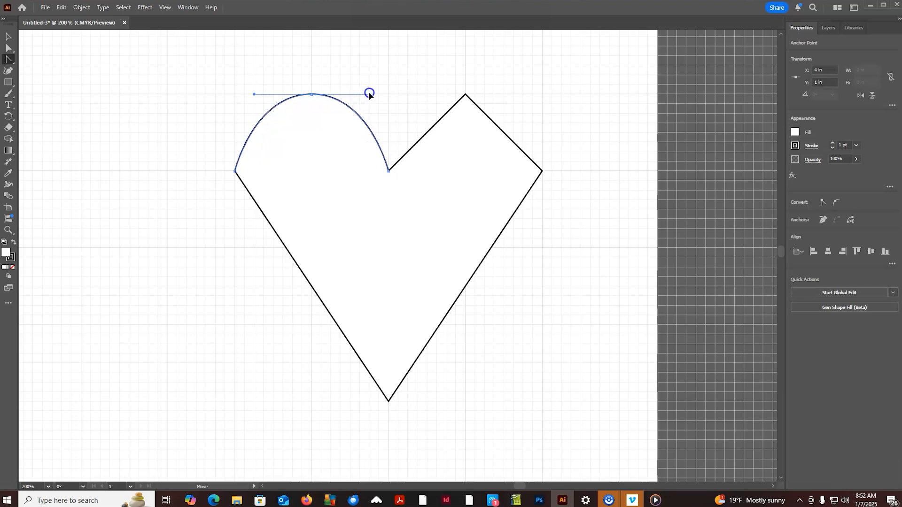
{"action": "mouse_move", "coordinate": [370, 95]}
{"action": "left_mouse_down"}
{"action": "mouse_move", "coordinate": [331, 94]}
{"action": "mouse_move", "coordinate": [371, 95]}
{"action": "left_mouse_up"}
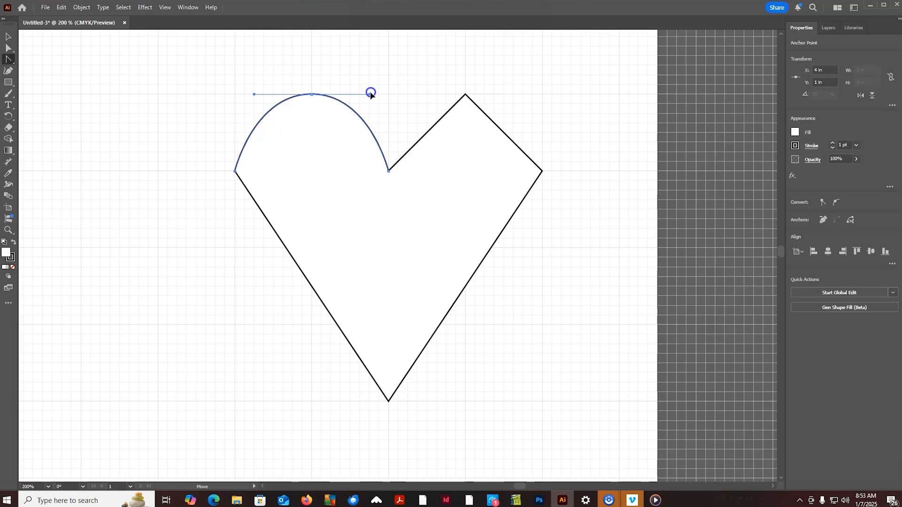
{"action": "left_click_drag", "start_coordinate": [370, 93], "coordinate": [370, 93]}
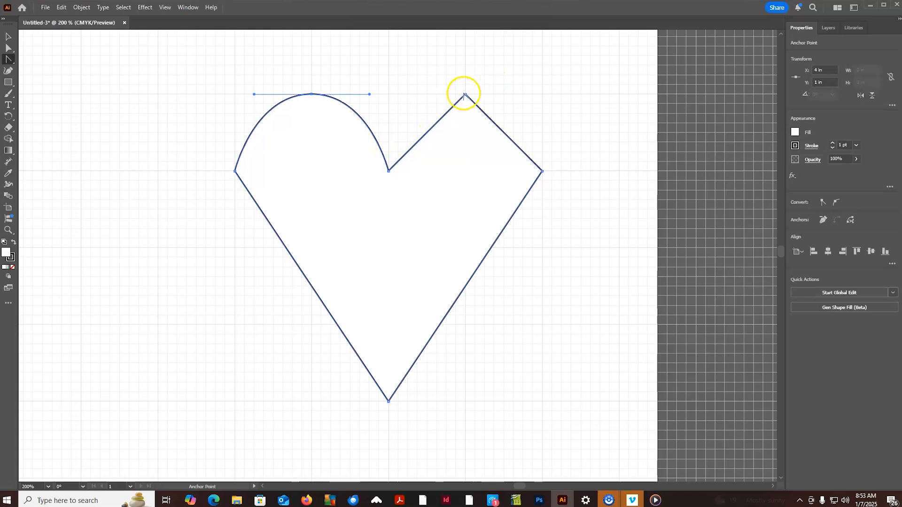
- Curve the heart's right peak with six-square horizontal handles and its right corner with vertical handles, three squares up and seven down
{"action": "left_click_drag", "start_coordinate": [465, 94], "coordinate": [522, 93]}
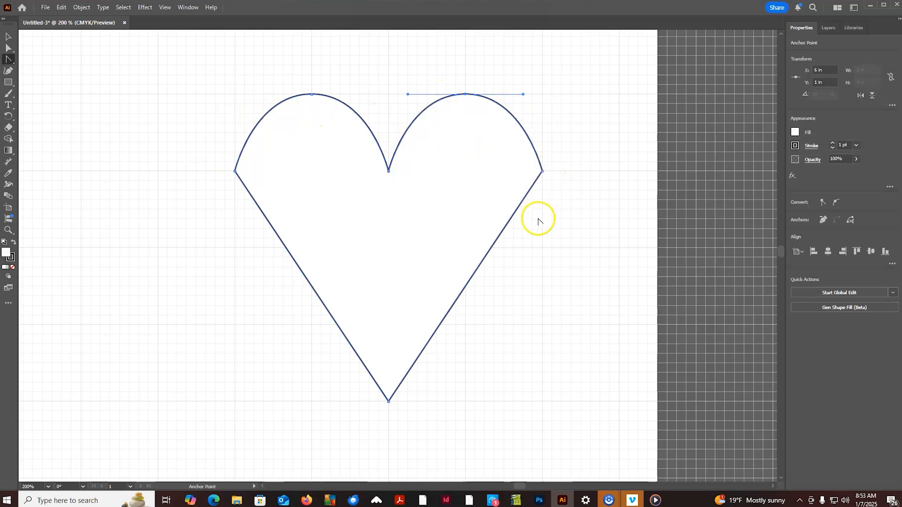
{"action": "left_click", "coordinate": [542, 172]}
{"action": "left_click_drag", "start_coordinate": [543, 172], "coordinate": [543, 200]}
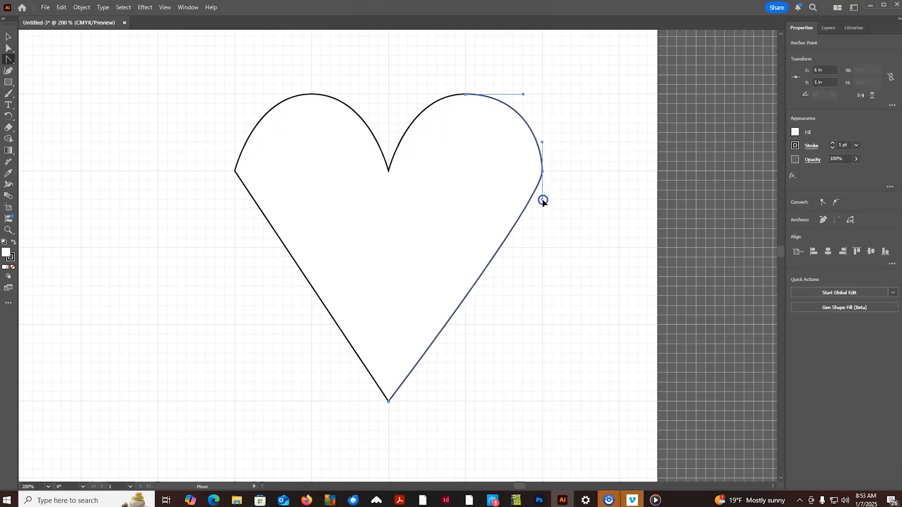
{"action": "left_click_drag", "start_coordinate": [542, 199], "coordinate": [543, 200]}
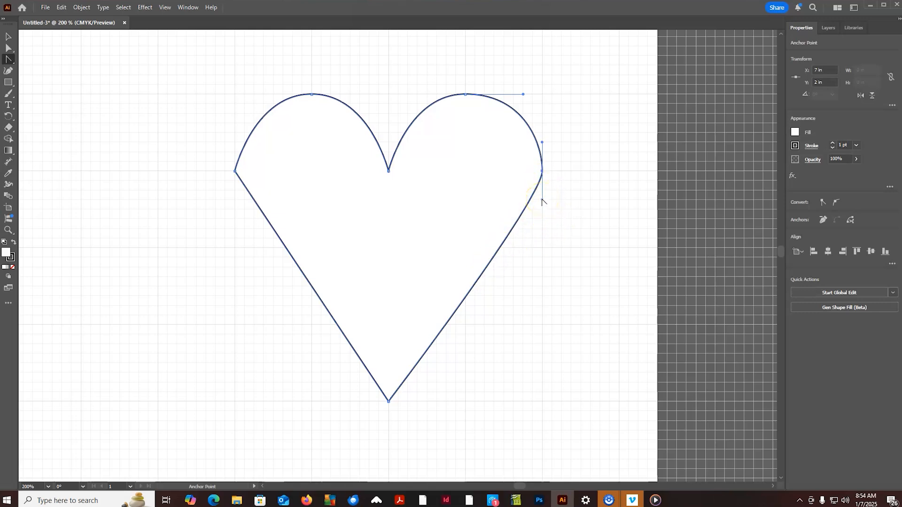
{"action": "left_click_drag", "start_coordinate": [541, 199], "coordinate": [544, 236]}
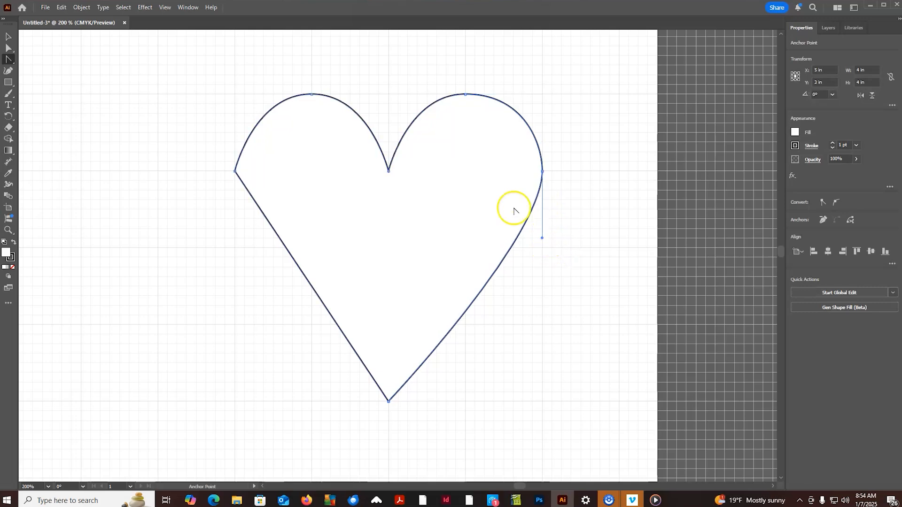
- Curve the heart's left corner with vertical handles, three grid squares up and seven down, to match the right side
{"action": "left_click", "coordinate": [234, 171]}
{"action": "left_click_drag", "start_coordinate": [235, 172], "coordinate": [234, 142]}
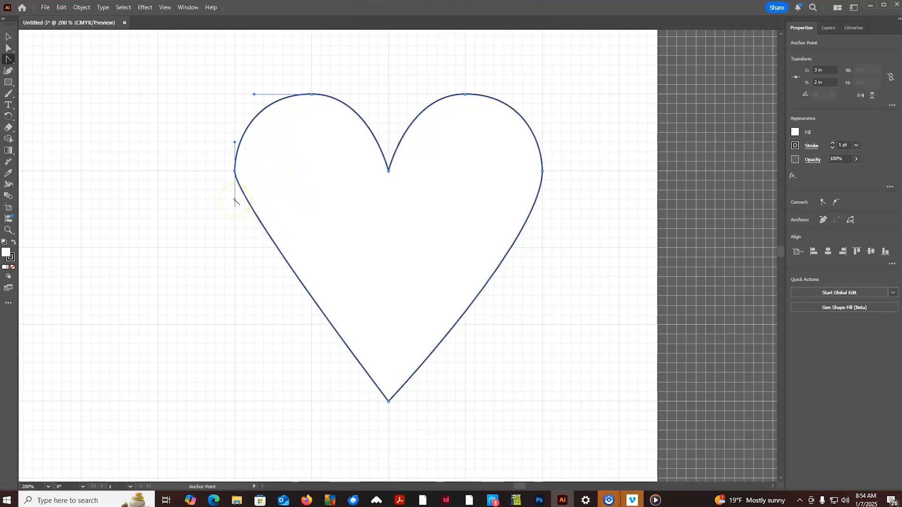
{"action": "left_click_drag", "start_coordinate": [234, 200], "coordinate": [233, 238]}
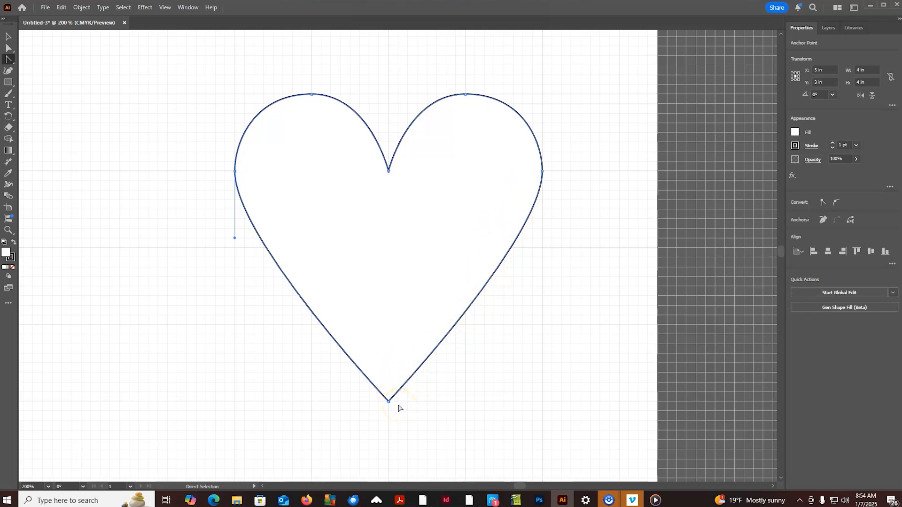
- Taper the heart's bottom tip with handles angled symmetrically upward, each five grid squares up and one square out
{"action": "key", "text": "ctrl+equal"}
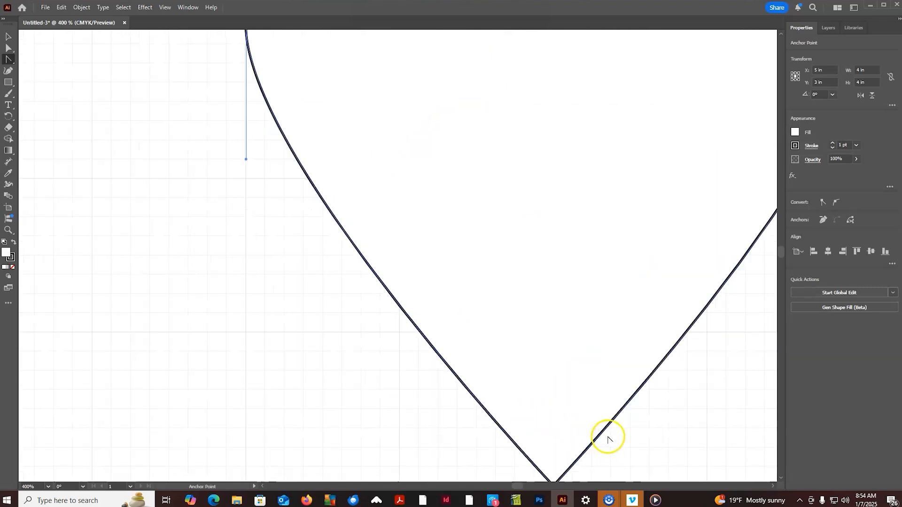
{"action": "left_click_drag", "start_coordinate": [606, 433], "coordinate": [487, 178]}
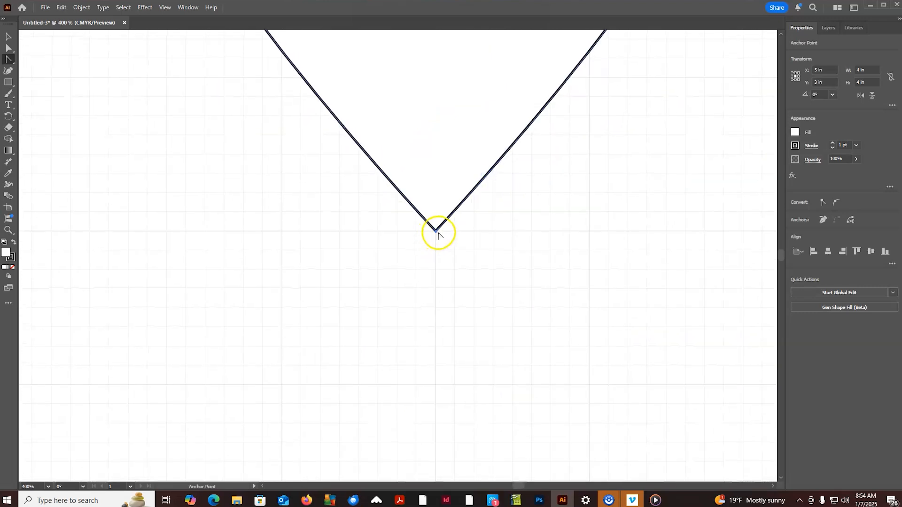
{"action": "left_click_drag", "start_coordinate": [436, 232], "coordinate": [435, 324]}
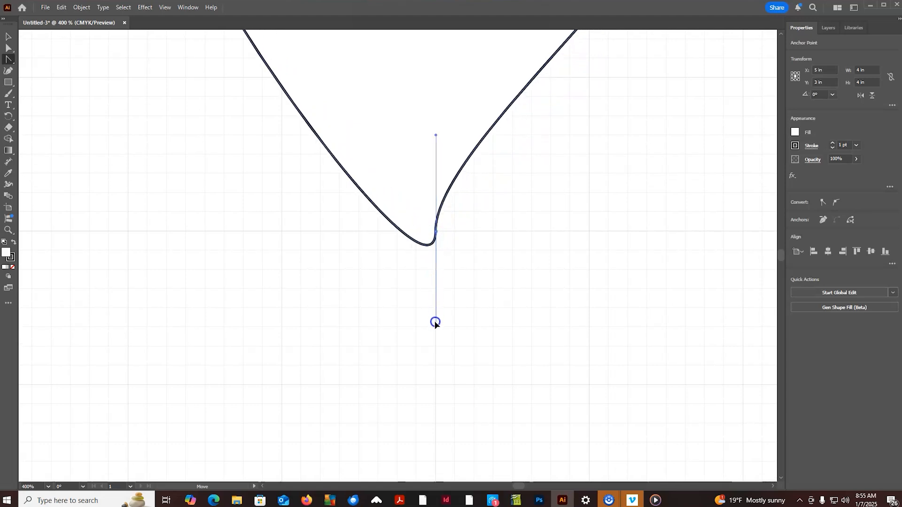
{"action": "left_click_drag", "start_coordinate": [435, 322], "coordinate": [424, 324]}
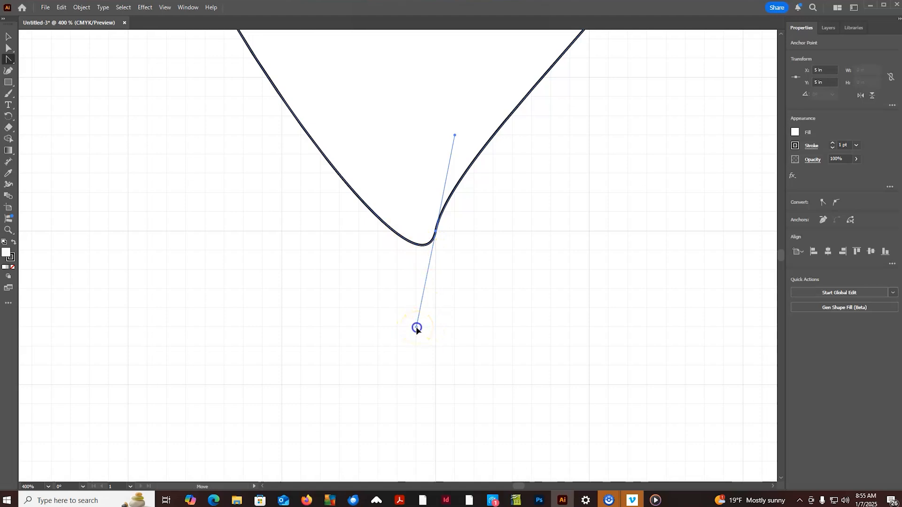
{"action": "left_click_drag", "start_coordinate": [416, 321], "coordinate": [424, 135]}
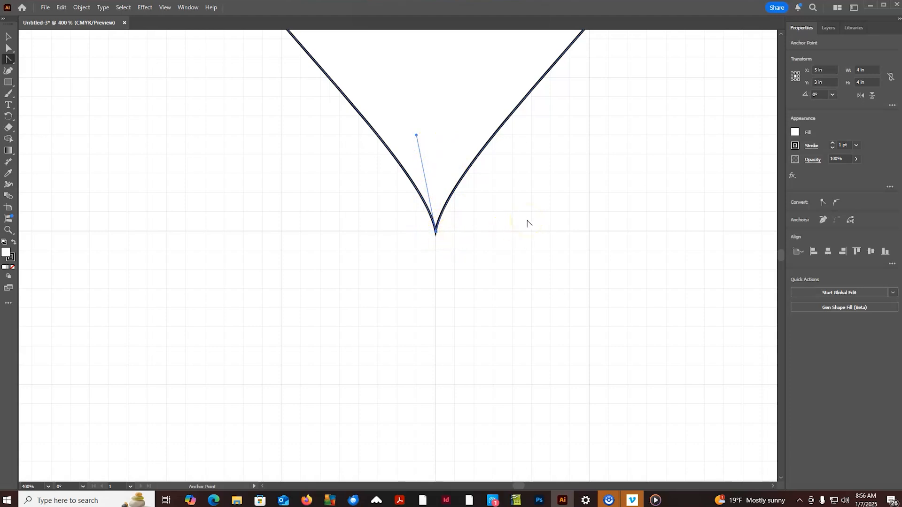
- Move the heart's center notch point straight up to Y 1.5 in with the Direct Selection tool
{"action": "key", "text": "ctrl+0"}
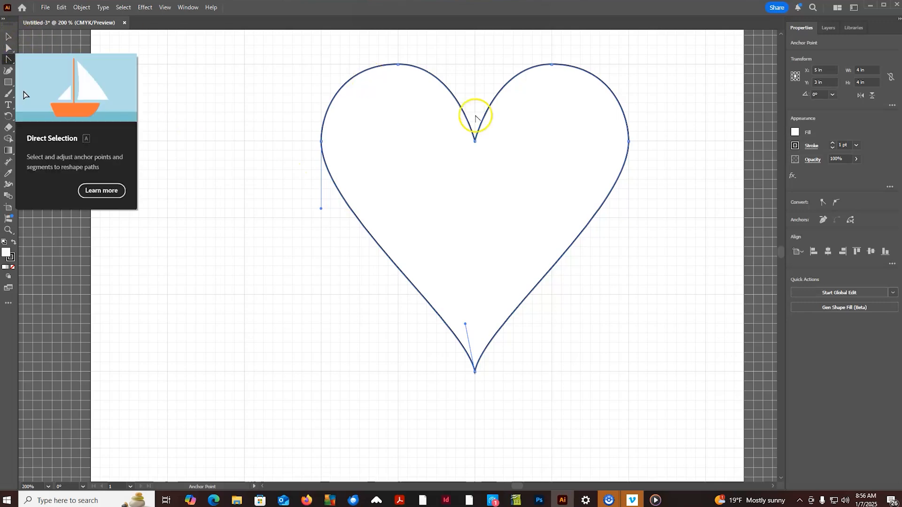
{"action": "left_click", "coordinate": [10, 49]}
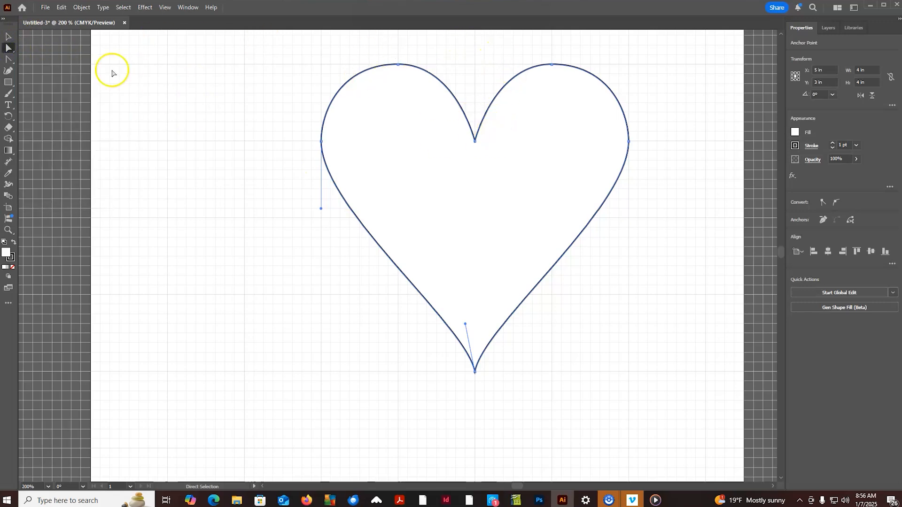
{"action": "left_click", "coordinate": [474, 141]}
{"action": "left_click_drag", "start_coordinate": [475, 142], "coordinate": [474, 102]}
{"action": "left_click", "coordinate": [473, 185]}
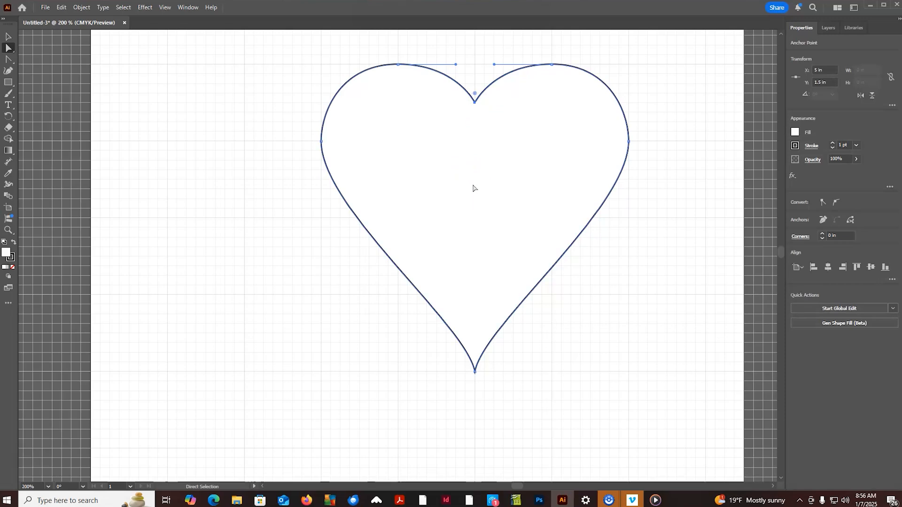
- Try rotating the whole heart about 18° and scaling it down from a corner, undoing each transformation
{"action": "left_click", "coordinate": [7, 37]}
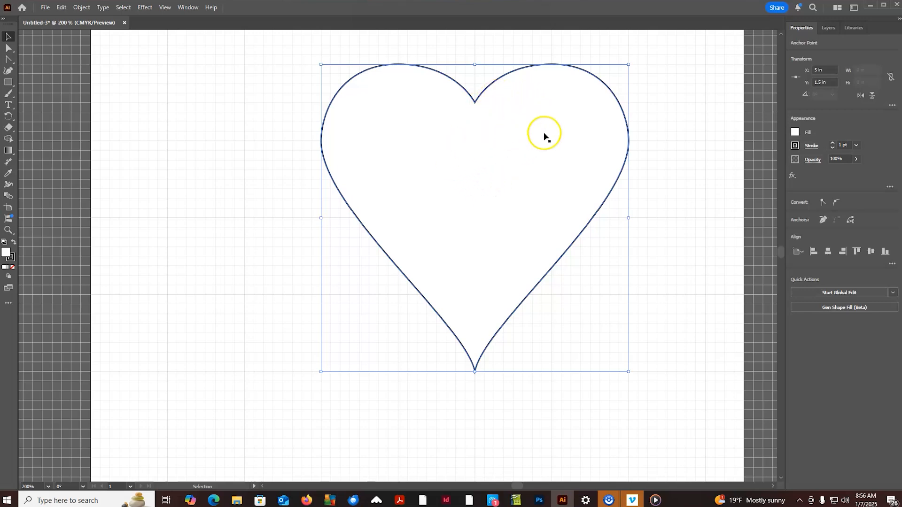
{"action": "left_click", "coordinate": [8, 36]}
{"action": "left_click", "coordinate": [459, 153]}
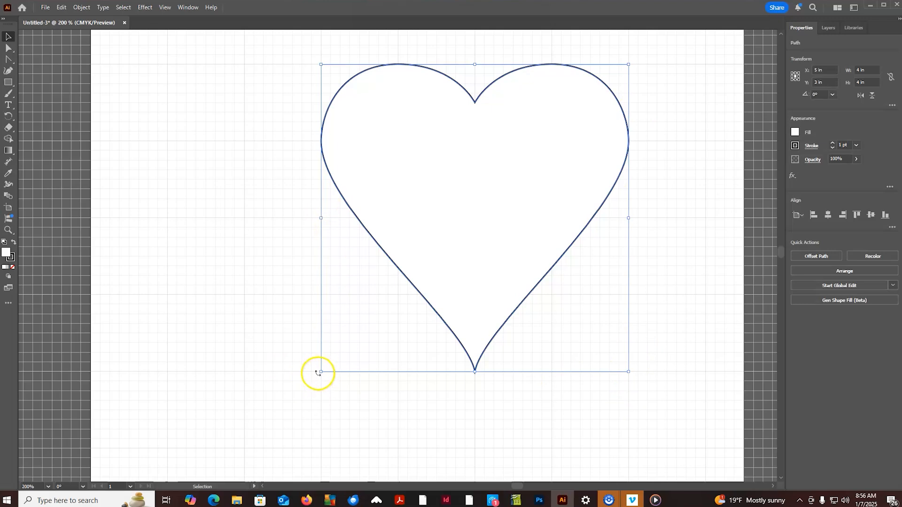
{"action": "left_click_drag", "start_coordinate": [315, 377], "coordinate": [392, 395]}
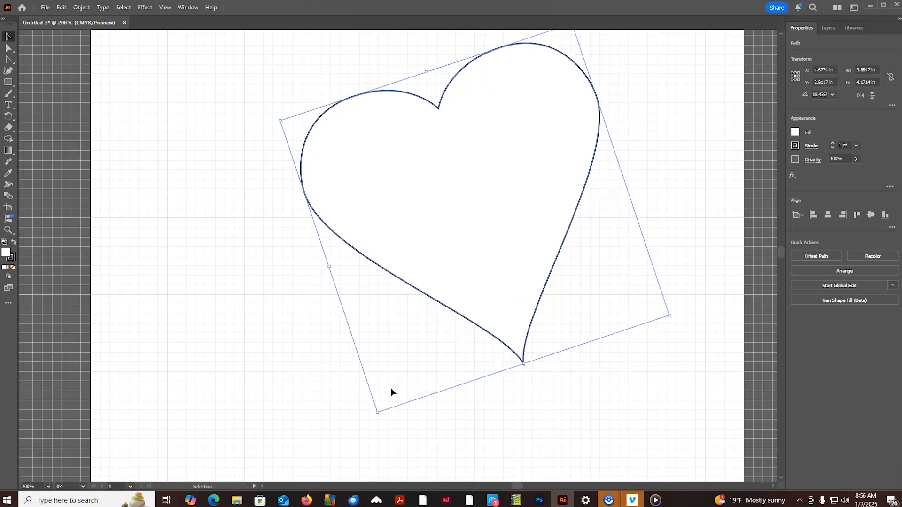
{"action": "key", "text": "ctrl+z"}
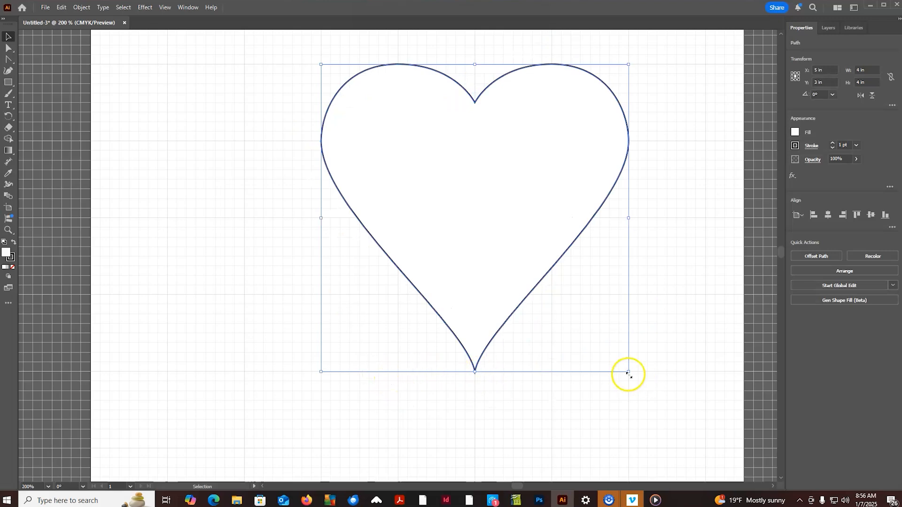
{"action": "left_click_drag", "start_coordinate": [630, 373], "coordinate": [571, 316]}
{"action": "key", "text": "ctrl+z"}
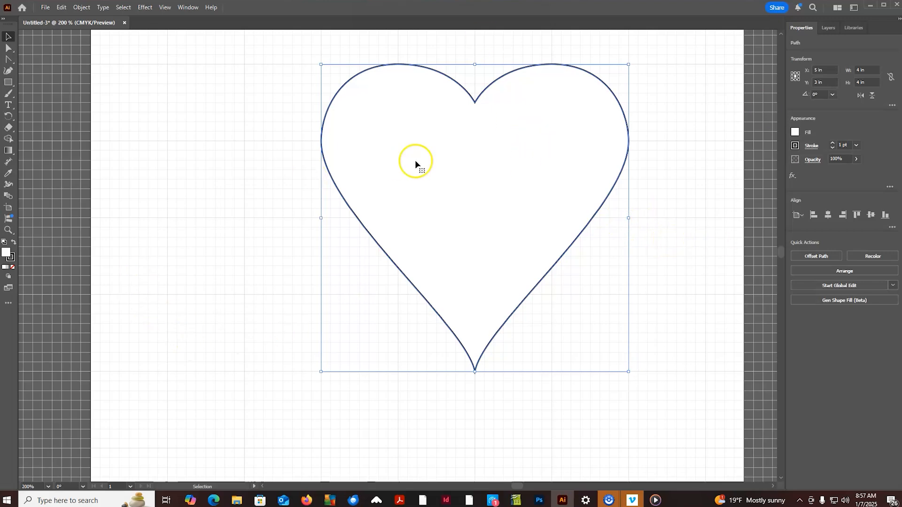
- Fill the heart with red, color E00A0A
{"action": "left_click", "coordinate": [12, 257]}
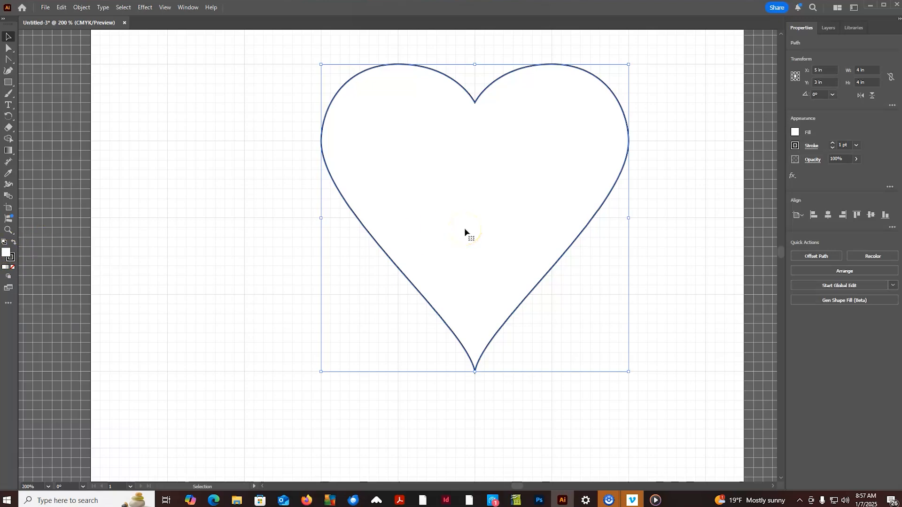
{"action": "double_click", "coordinate": [7, 253]}
{"action": "left_click_drag", "start_coordinate": [580, 242], "coordinate": [425, 149]}
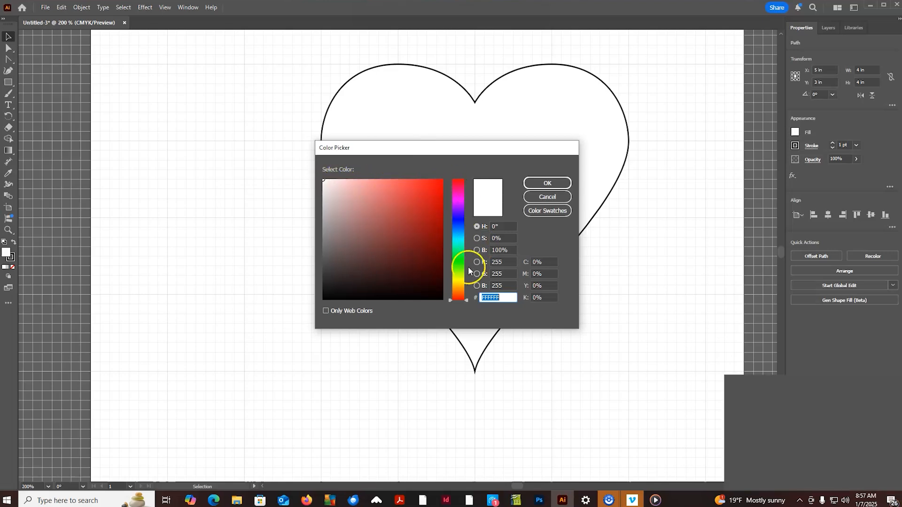
{"action": "left_click_drag", "start_coordinate": [466, 299], "coordinate": [467, 170]}
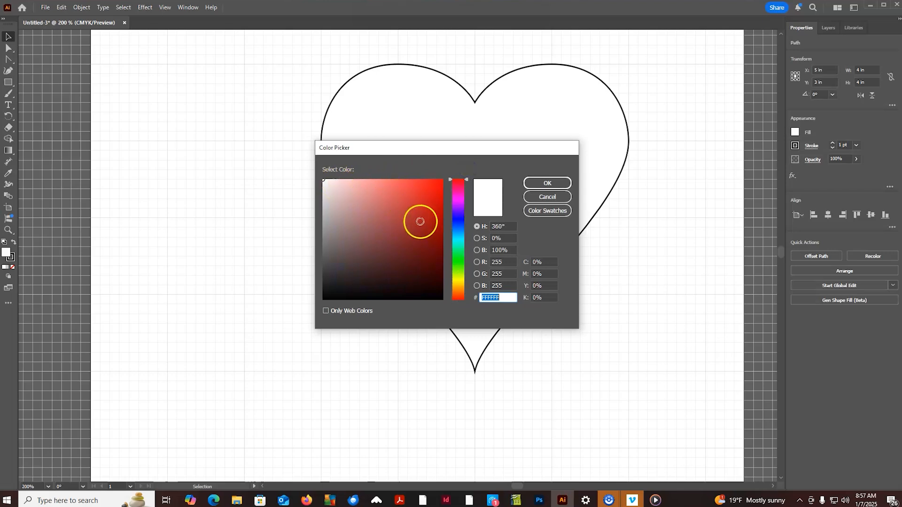
{"action": "left_click", "coordinate": [435, 223]}
{"action": "left_click_drag", "start_coordinate": [429, 212], "coordinate": [438, 194]}
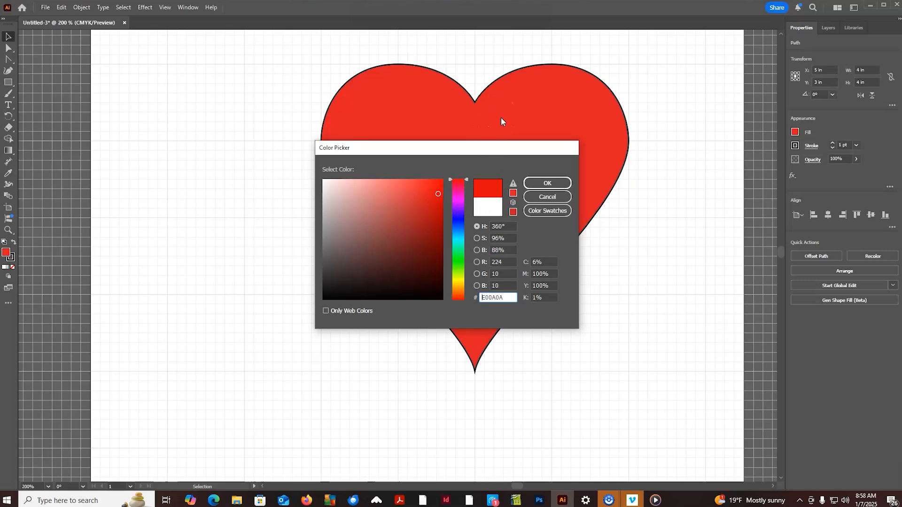
{"action": "left_click", "coordinate": [545, 183]}
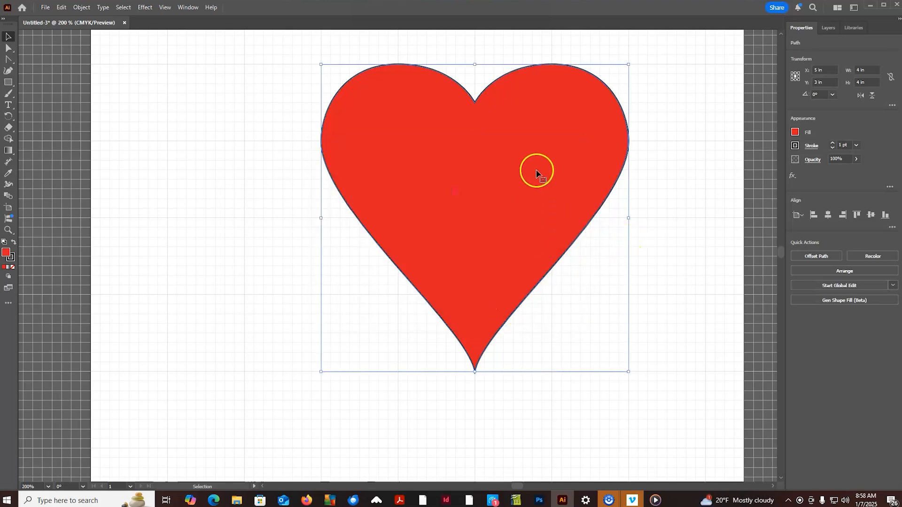
- Change the heart's stroke color to orange, F7960B
{"action": "left_click", "coordinate": [13, 258]}
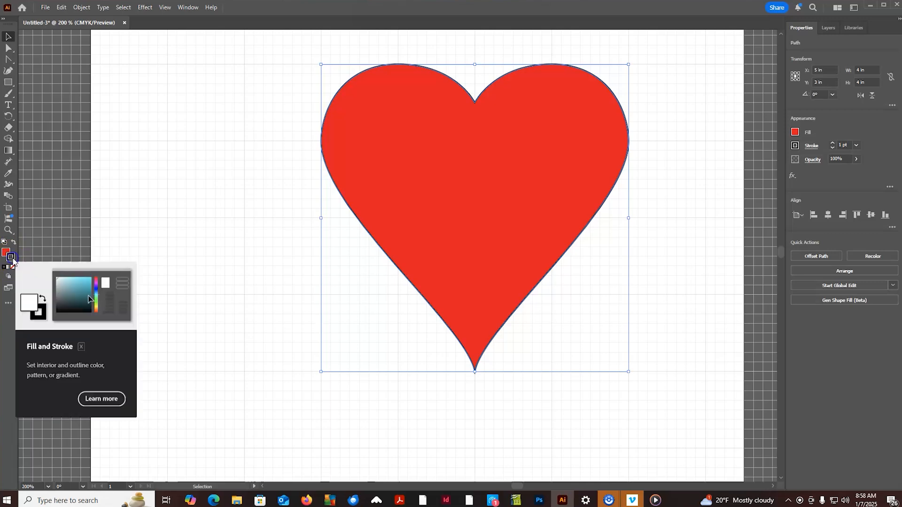
{"action": "double_click", "coordinate": [11, 258]}
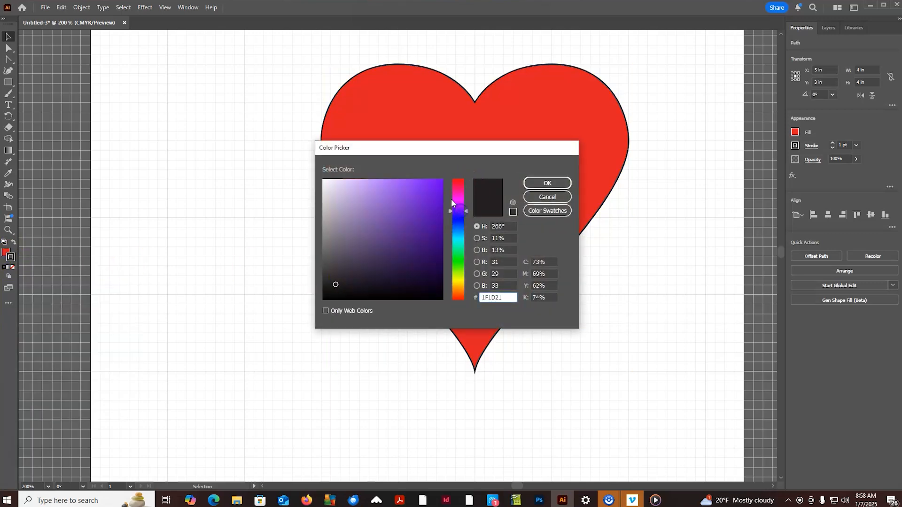
{"action": "left_click", "coordinate": [434, 189]}
{"action": "left_click_drag", "start_coordinate": [466, 212], "coordinate": [466, 191]}
{"action": "left_click_drag", "start_coordinate": [466, 229], "coordinate": [465, 288]}
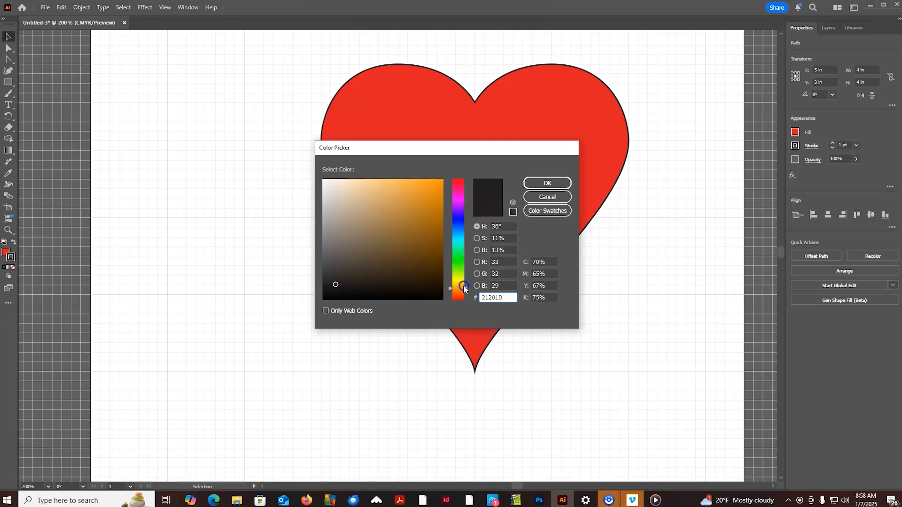
{"action": "left_click", "coordinate": [438, 182]}
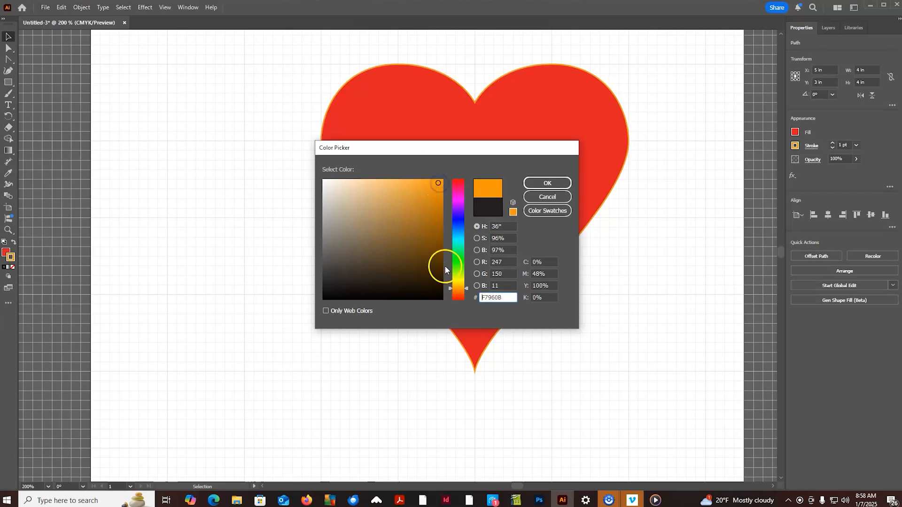
{"action": "left_click", "coordinate": [545, 184]}
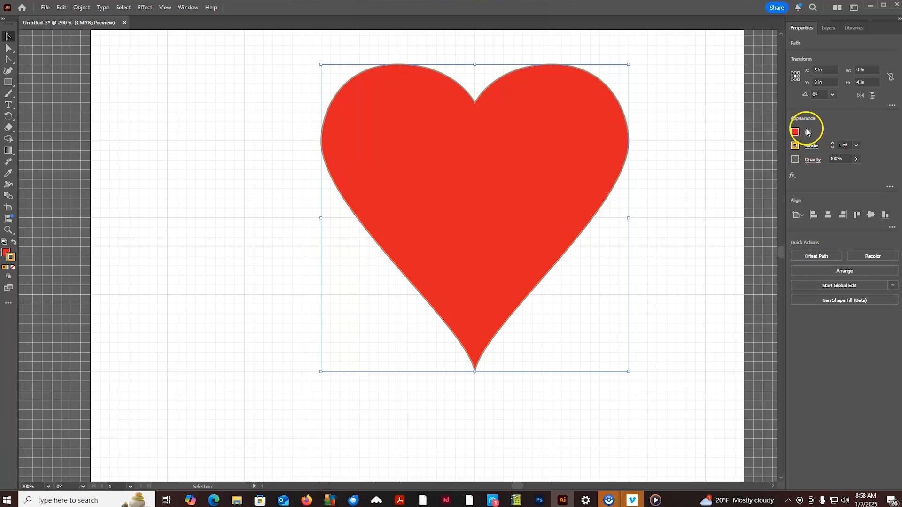
- Thicken the heart's orange outline, trying a 7 pt stroke weight before settling on 3 pt
{"action": "left_click", "coordinate": [833, 143]}
{"action": "left_click", "coordinate": [832, 143]}
{"action": "left_click", "coordinate": [832, 144]}
{"action": "left_click", "coordinate": [833, 144]}
{"action": "left_click", "coordinate": [833, 144]}
{"action": "left_click", "coordinate": [832, 143]}
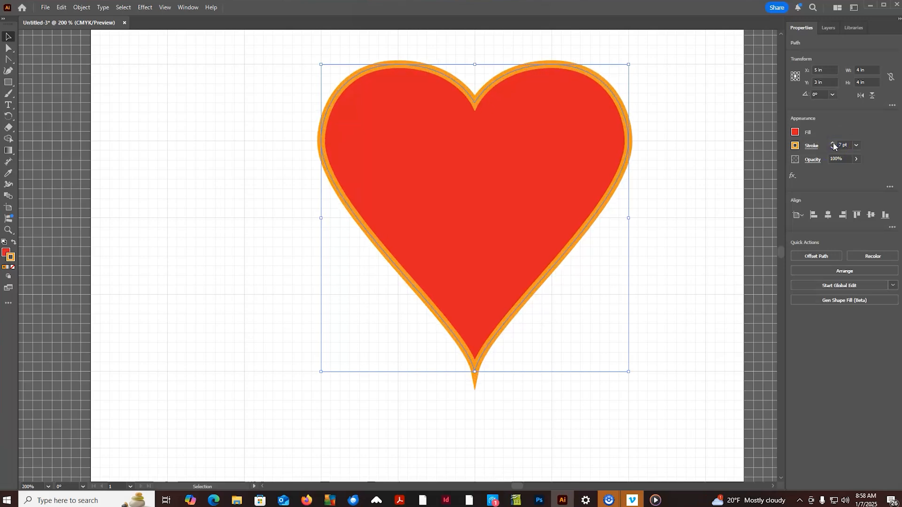
{"action": "left_click", "coordinate": [832, 148]}
{"action": "left_click", "coordinate": [832, 149]}
{"action": "left_click", "coordinate": [831, 148]}
{"action": "left_click", "coordinate": [832, 148]}
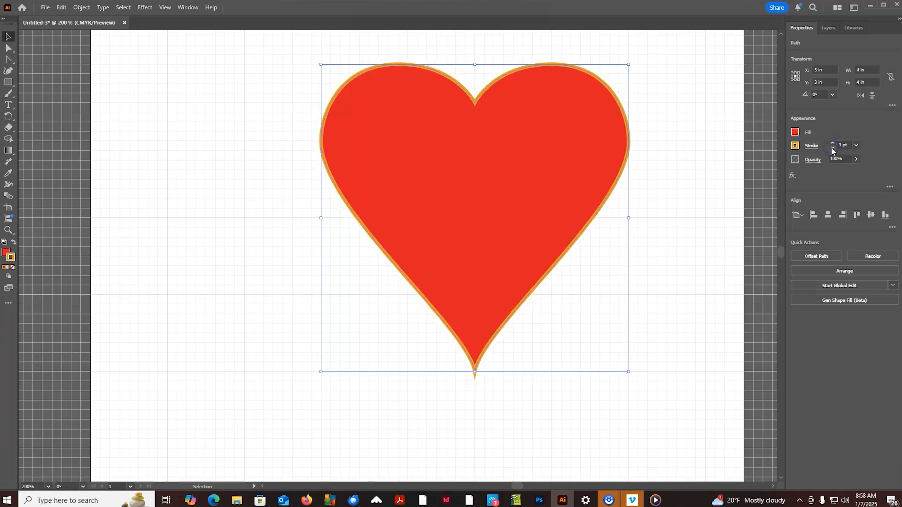
- Set the heart's stroke weight to 4 pt
{"action": "left_click", "coordinate": [832, 143]}
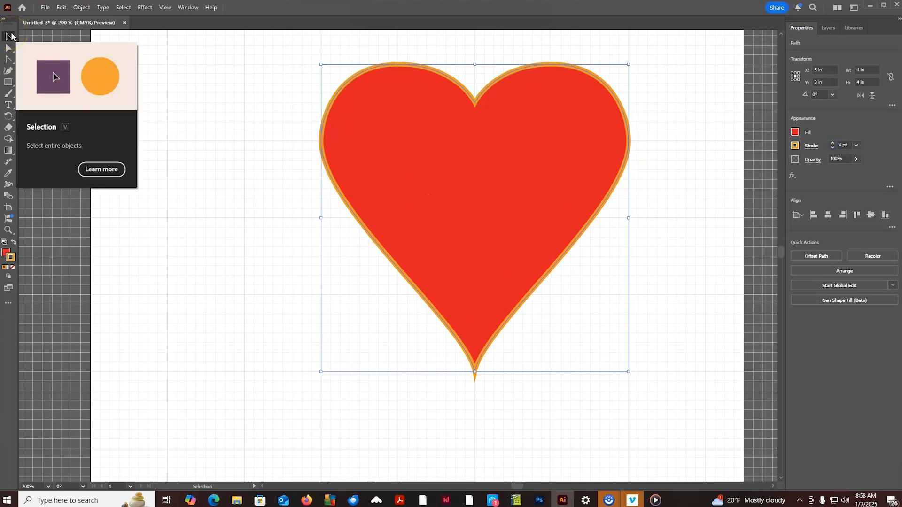
{"action": "left_click", "coordinate": [10, 37]}
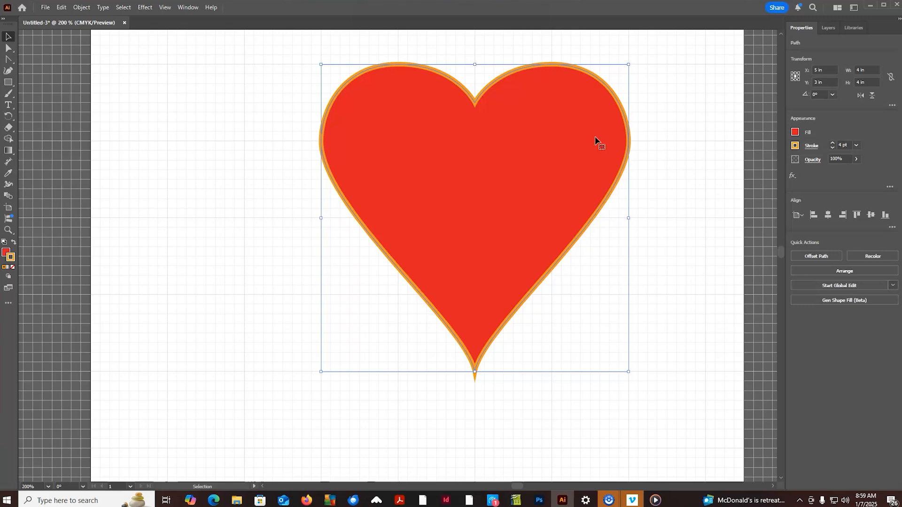
- Open Ex1-Beginner.ai from the Exercises folder in Teaching, Art201-IntroGraphicDesign on the Corporate (G:) drive
{"action": "left_click", "coordinate": [46, 7]}
{"action": "left_click", "coordinate": [54, 39]}
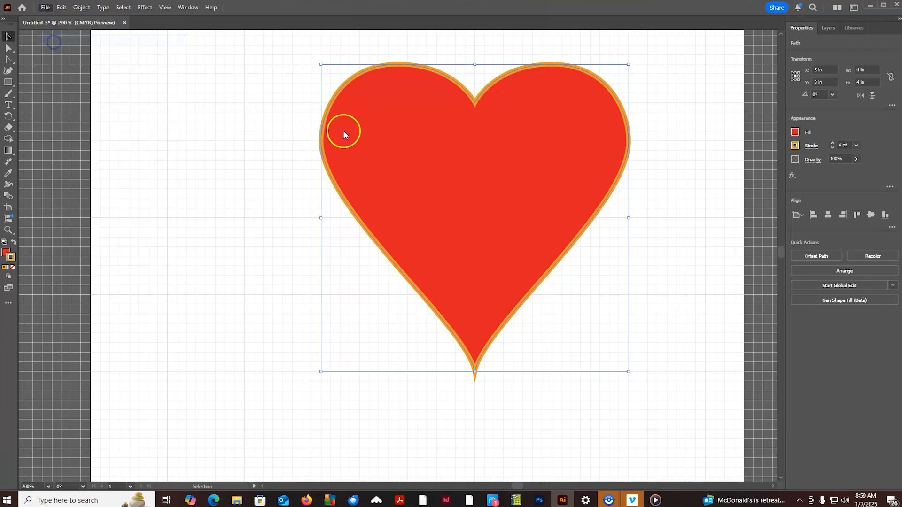
{"action": "left_click", "coordinate": [45, 279]}
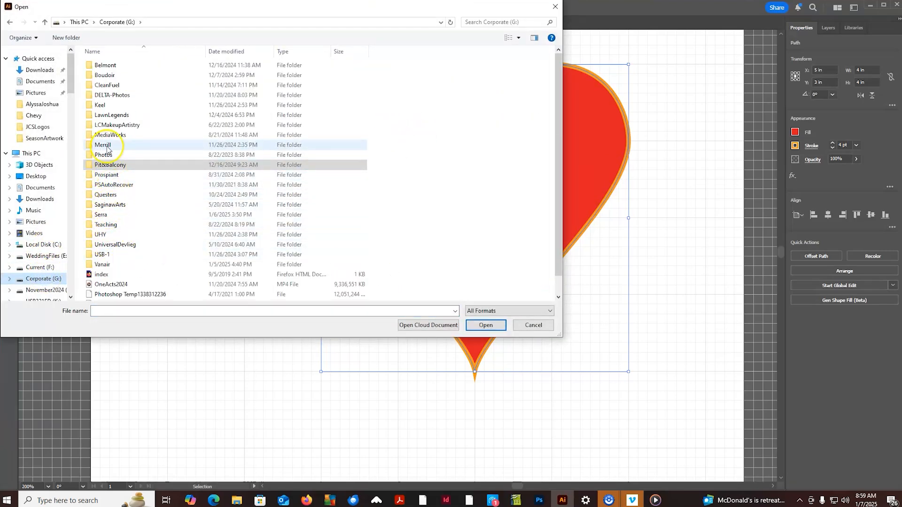
{"action": "double_click", "coordinate": [103, 224]}
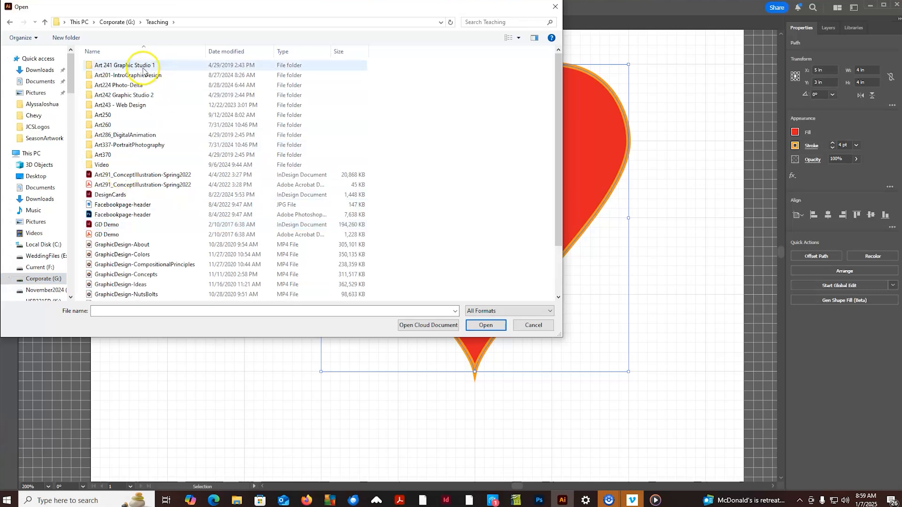
{"action": "double_click", "coordinate": [141, 75]}
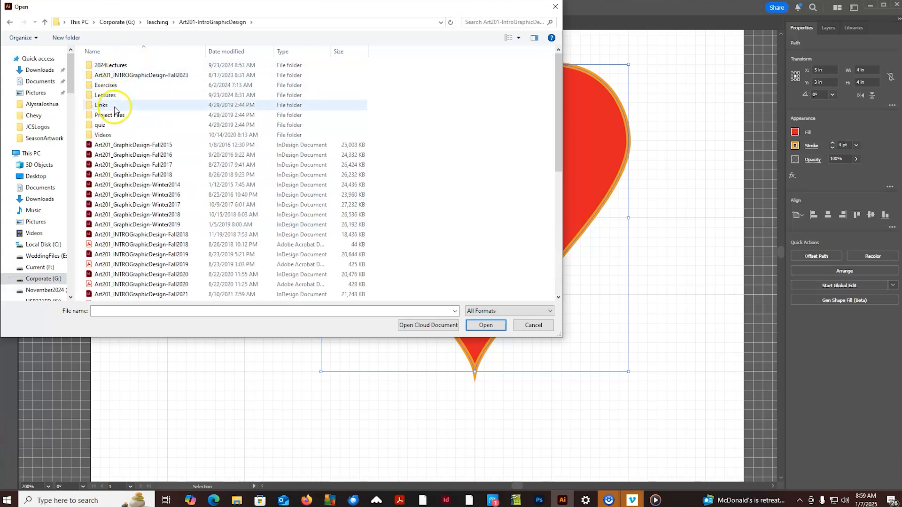
{"action": "double_click", "coordinate": [115, 85]}
{"action": "left_click", "coordinate": [113, 65]}
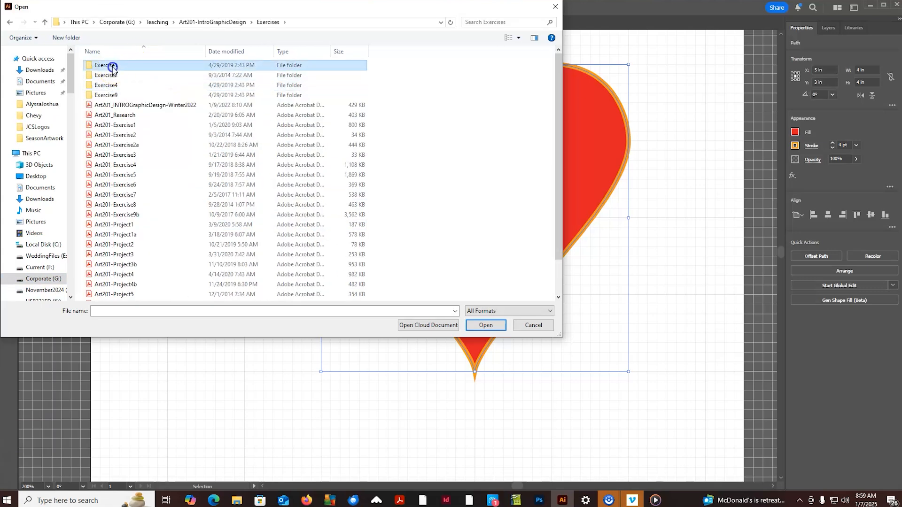
{"action": "left_click", "coordinate": [212, 80]}
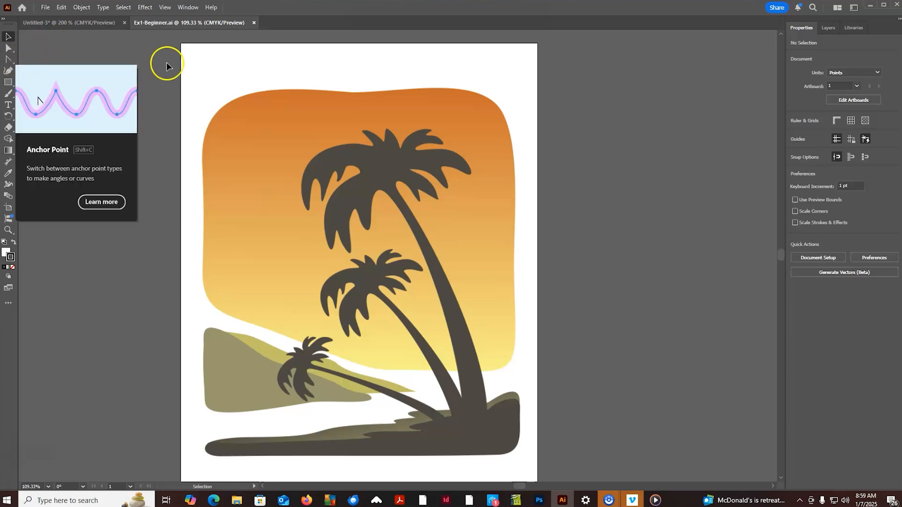
- Start a Pen tool path at the tall palm's trunk base and trace the trunk's right edge up into the crown
{"action": "left_click", "coordinate": [9, 60]}
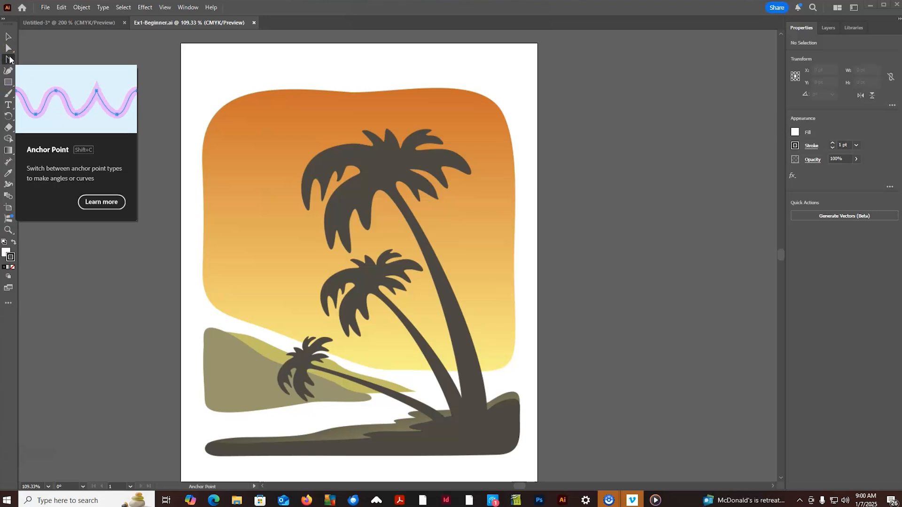
{"action": "left_click", "coordinate": [9, 61]}
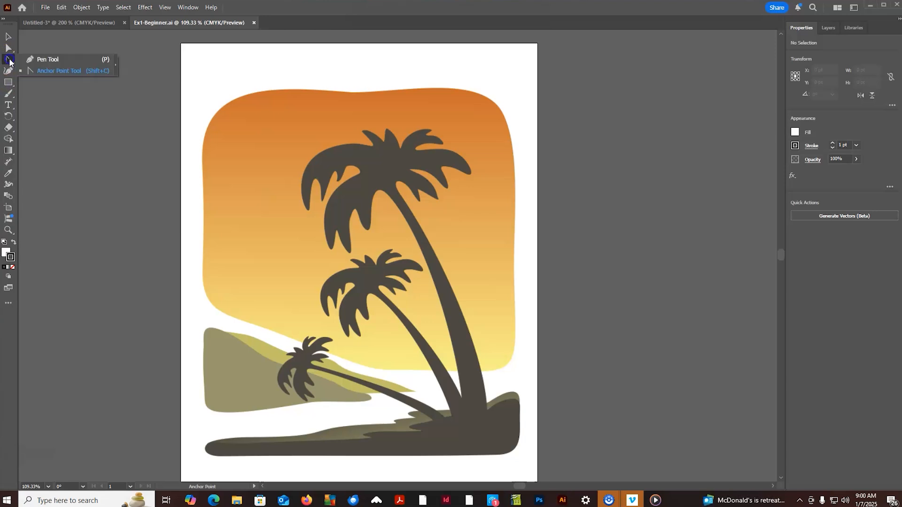
{"action": "left_click", "coordinate": [40, 60]}
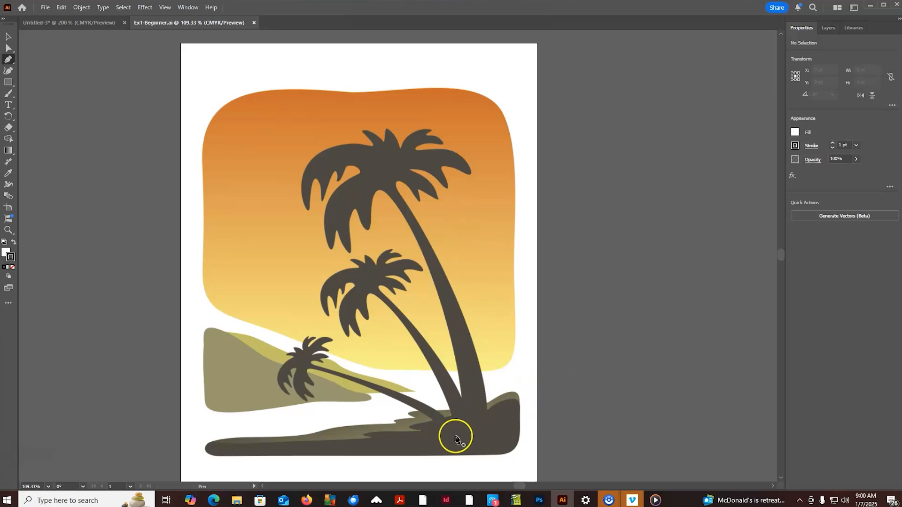
{"action": "left_click", "coordinate": [487, 411]}
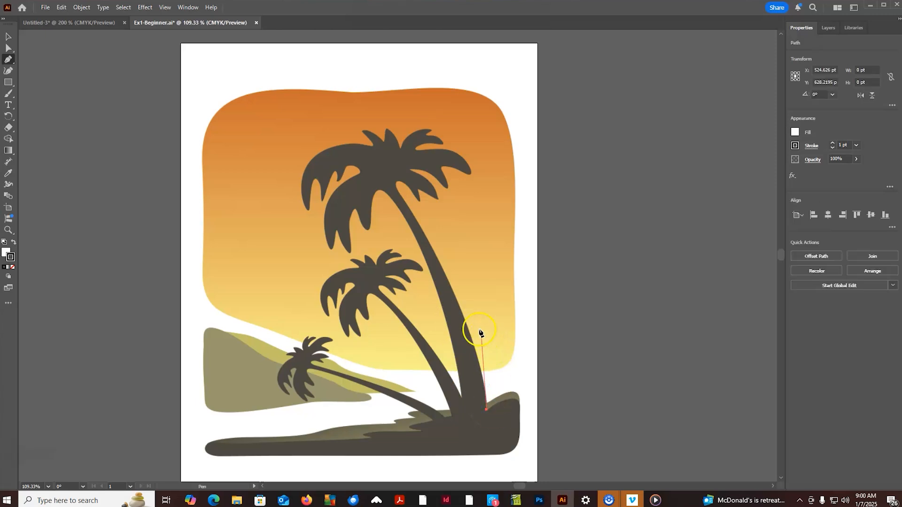
{"action": "left_click_drag", "start_coordinate": [457, 302], "coordinate": [438, 252]}
{"action": "left_click", "coordinate": [407, 205]}
{"action": "left_click_drag", "start_coordinate": [404, 180], "coordinate": [423, 189]}
{"action": "left_click", "coordinate": [419, 200]}
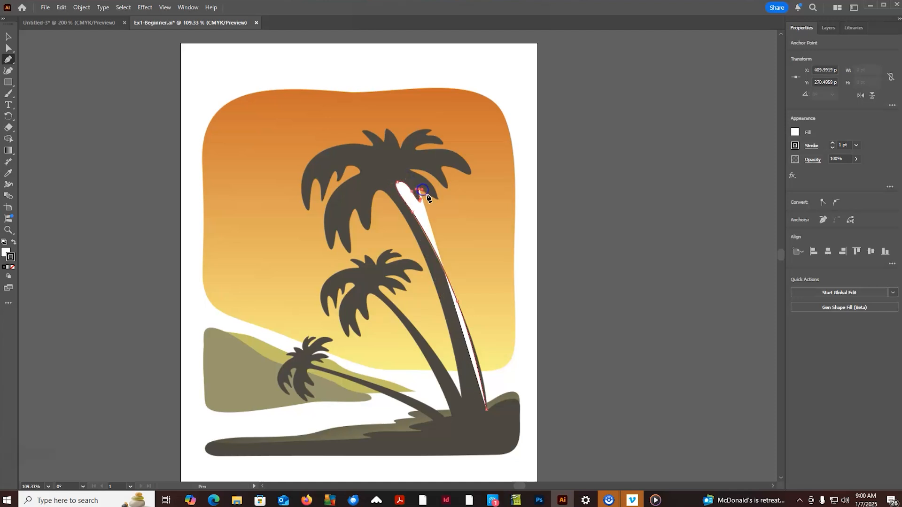
- Continue the pen path around the tall palm's lower-right fronds to the tip of the rightmost frond
{"action": "left_click", "coordinate": [437, 196]}
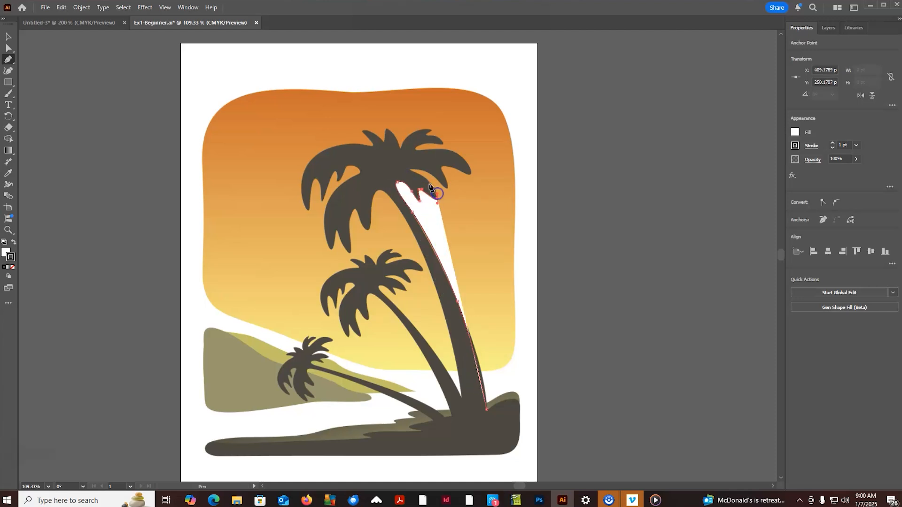
{"action": "left_click", "coordinate": [418, 175]}
{"action": "left_click", "coordinate": [413, 169]}
{"action": "left_click", "coordinate": [436, 181]}
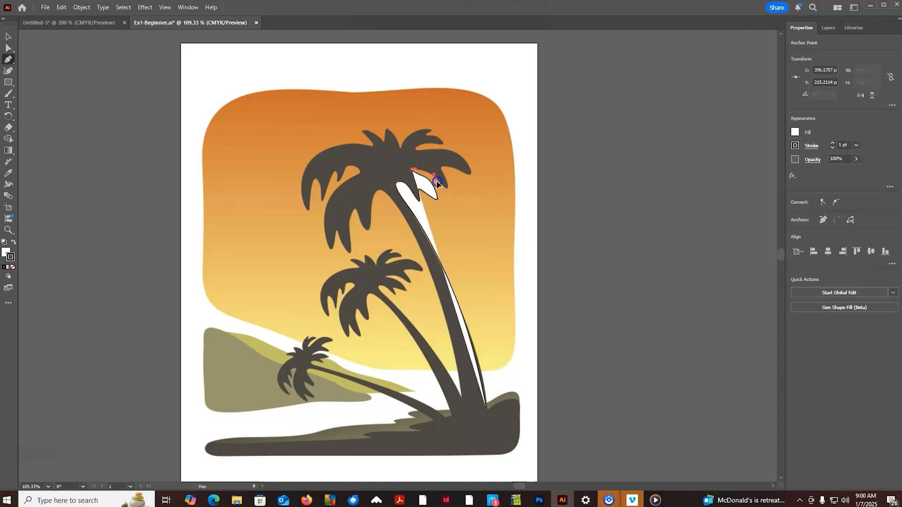
{"action": "left_click", "coordinate": [443, 188]}
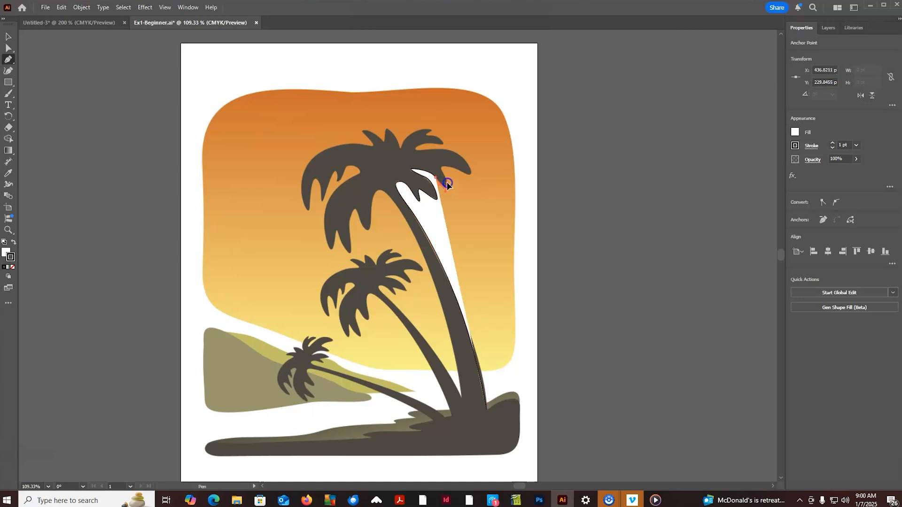
{"action": "left_click", "coordinate": [445, 163]}
{"action": "left_click", "coordinate": [470, 170]}
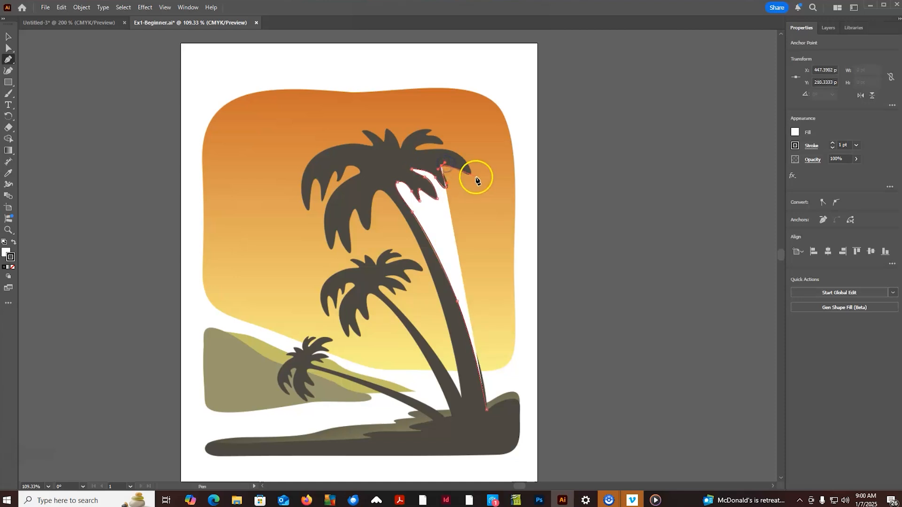
- Trace the upper edge of the rightmost frond and the upper-right fronds up to the crown's central spike
{"action": "left_click", "coordinate": [459, 154]}
{"action": "left_click", "coordinate": [448, 149]}
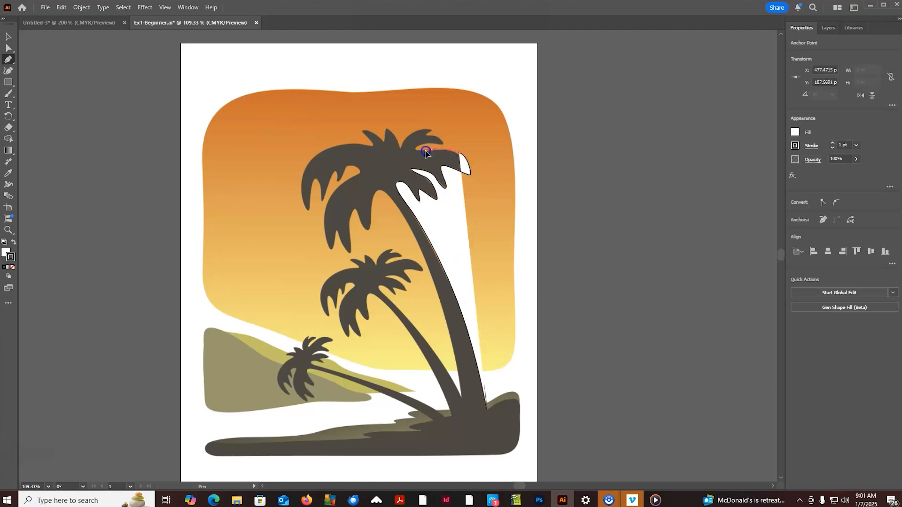
{"action": "left_click", "coordinate": [429, 150]}
{"action": "left_click", "coordinate": [416, 146]}
{"action": "left_click_drag", "start_coordinate": [432, 143], "coordinate": [437, 138]}
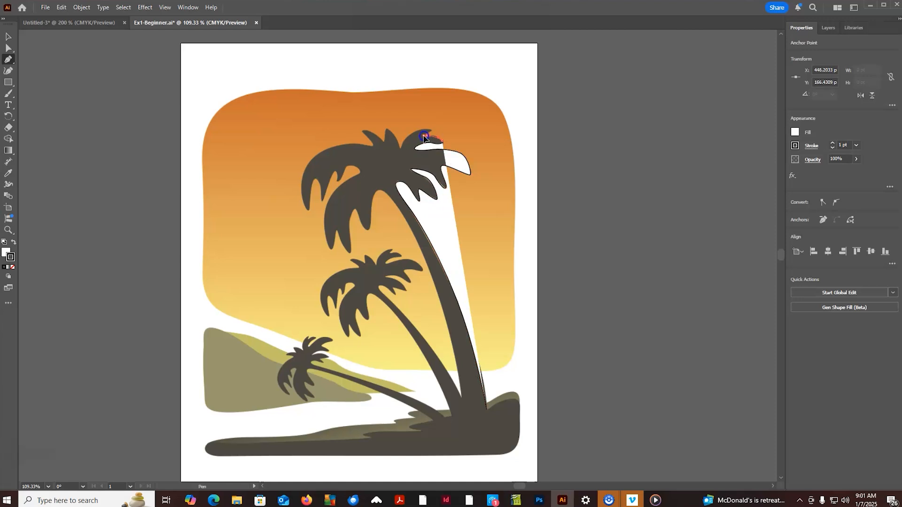
{"action": "left_click", "coordinate": [427, 135]}
{"action": "left_click", "coordinate": [407, 134]}
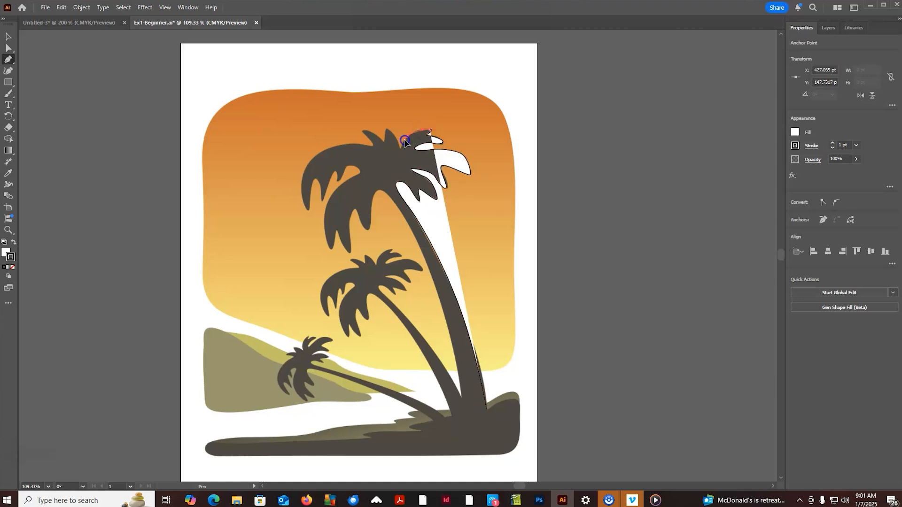
{"action": "left_click", "coordinate": [397, 144]}
{"action": "left_click", "coordinate": [387, 128]}
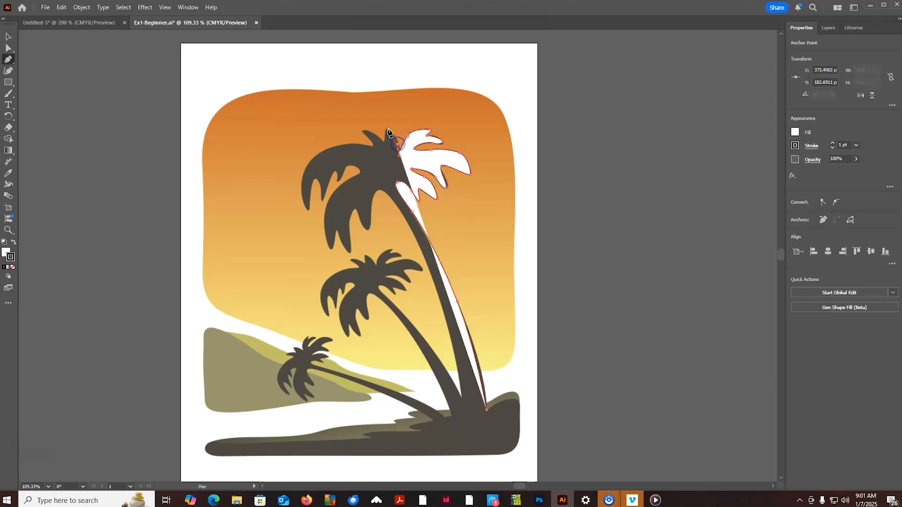
- Extend the path over the crown's upper-left spike and along the big left frond down to its outer tip
{"action": "left_click", "coordinate": [381, 141]}
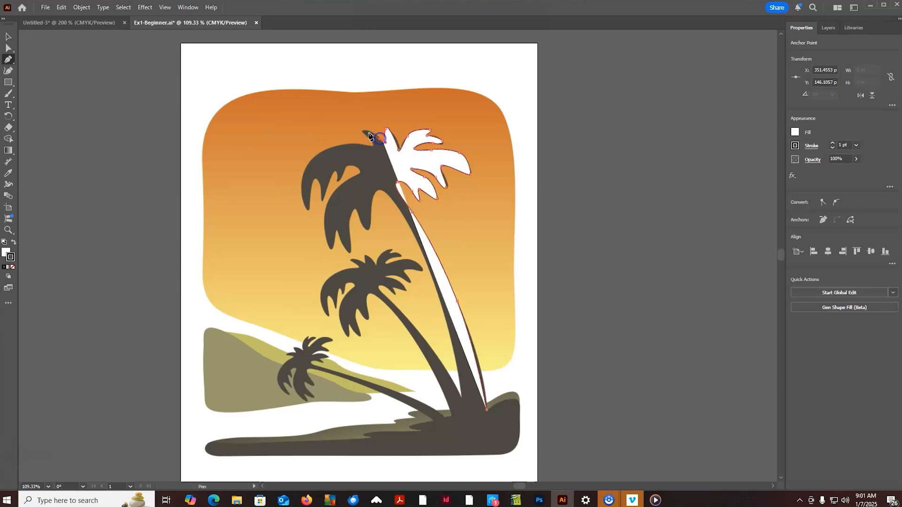
{"action": "left_click", "coordinate": [365, 136]}
{"action": "left_click", "coordinate": [373, 147]}
{"action": "left_click", "coordinate": [331, 149]}
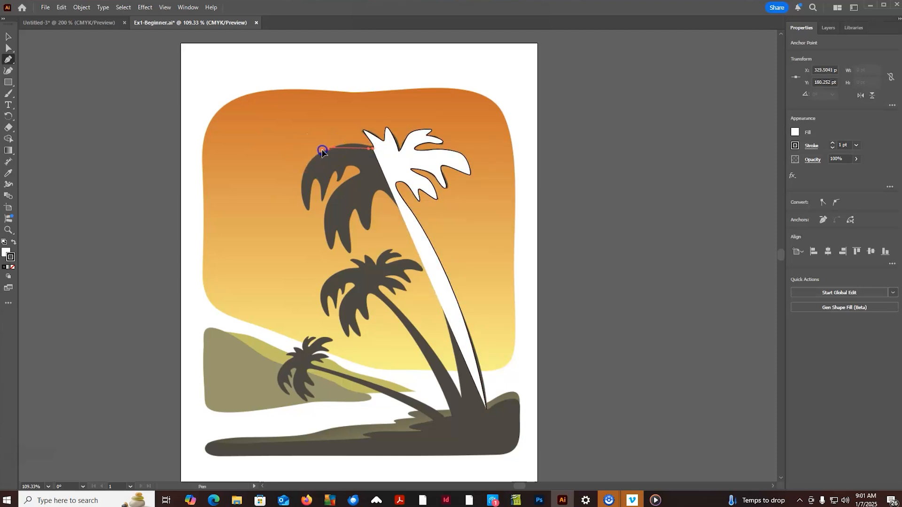
{"action": "left_click_drag", "start_coordinate": [301, 184], "coordinate": [311, 208]}
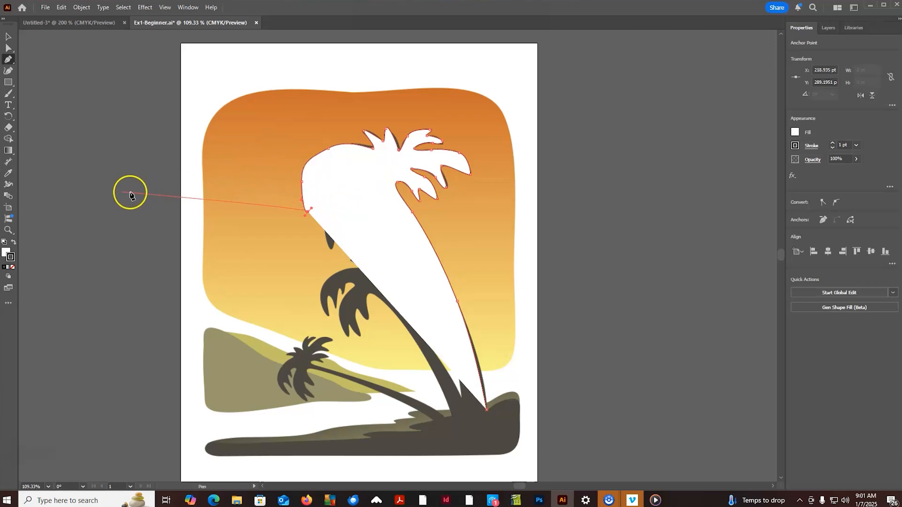
- Set the path's fill to None and trace the tall palm's left fronds back to the top of the trunk
{"action": "left_click", "coordinate": [12, 257]}
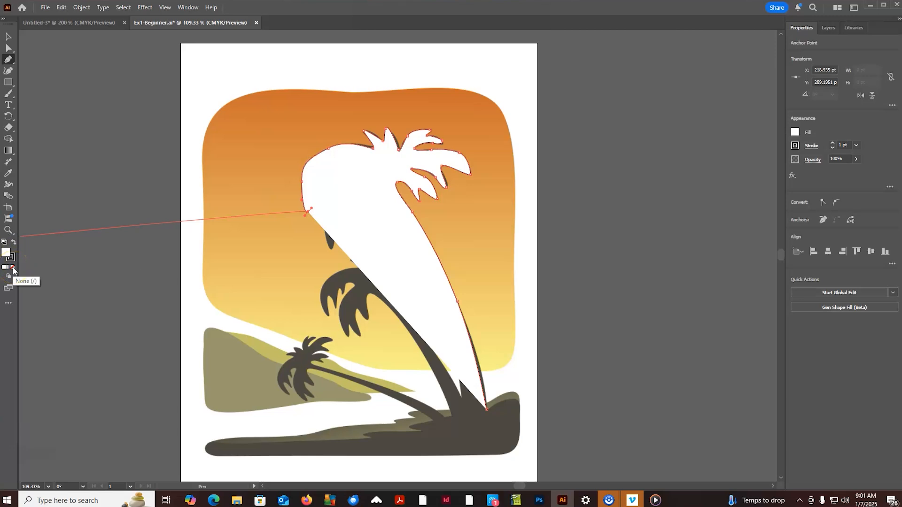
{"action": "left_click", "coordinate": [13, 269]}
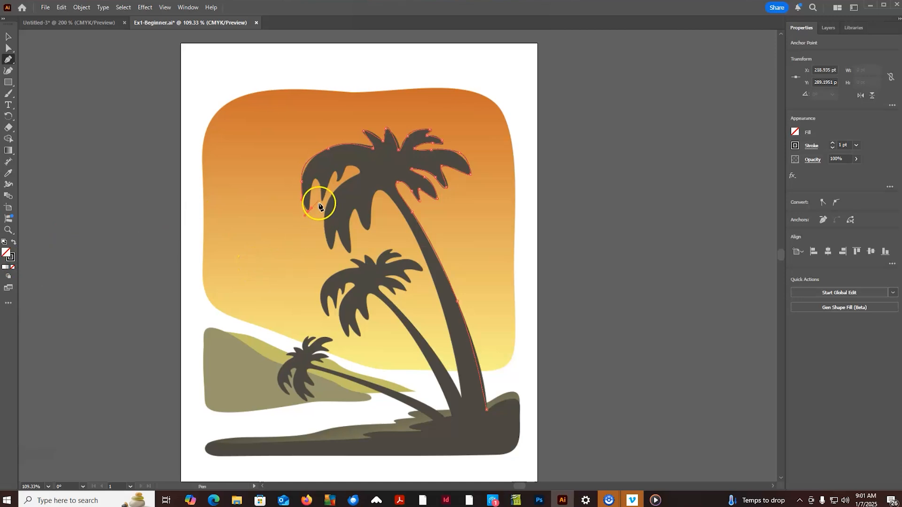
{"action": "left_click_drag", "start_coordinate": [313, 182], "coordinate": [353, 163]}
{"action": "left_click_drag", "start_coordinate": [363, 170], "coordinate": [363, 210]}
{"action": "left_click_drag", "start_coordinate": [364, 226], "coordinate": [368, 212]}
{"action": "left_click_drag", "start_coordinate": [384, 190], "coordinate": [391, 198]}
- Trace the left edge of the tall palm's trunk down to where it meets the middle palm
{"action": "left_click", "coordinate": [426, 248]}
{"action": "left_click", "coordinate": [438, 291]}
{"action": "left_click", "coordinate": [450, 337]}
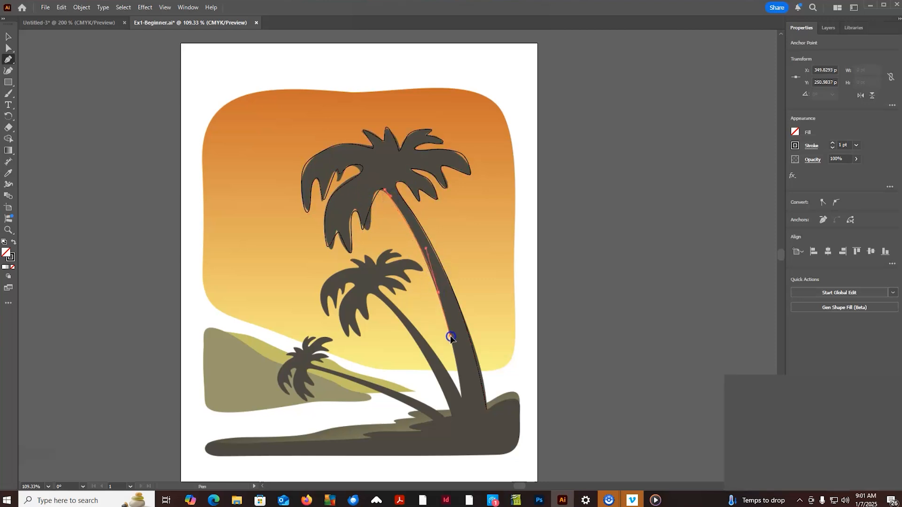
{"action": "left_click", "coordinate": [461, 400]}
- Roughly outline the middle palm, going up its trunk, around the crown in loose curves and back down to the ground
{"action": "left_click", "coordinate": [417, 326]}
{"action": "left_click", "coordinate": [400, 310]}
{"action": "left_click_drag", "start_coordinate": [380, 287], "coordinate": [358, 265]}
{"action": "left_click_drag", "start_coordinate": [331, 274], "coordinate": [319, 289]}
{"action": "left_click_drag", "start_coordinate": [315, 319], "coordinate": [366, 315]}
{"action": "left_click_drag", "start_coordinate": [410, 337], "coordinate": [419, 350]}
{"action": "left_click_drag", "start_coordinate": [441, 394], "coordinate": [435, 415]}
- Loosely outline the small left palm's trunk and crown with curved segments, returning to the ground
{"action": "left_click_drag", "start_coordinate": [356, 371], "coordinate": [267, 390]}
{"action": "left_click_drag", "start_coordinate": [288, 404], "coordinate": [300, 405]}
{"action": "left_click_drag", "start_coordinate": [392, 401], "coordinate": [424, 415]}
- Trace the jagged upper edge of the dark ground shape out to its left end
{"action": "left_click_drag", "start_coordinate": [431, 426], "coordinate": [429, 429]}
{"action": "left_click", "coordinate": [416, 435]}
{"action": "left_click", "coordinate": [401, 433]}
{"action": "left_click", "coordinate": [385, 433]}
{"action": "left_click", "coordinate": [361, 437]}
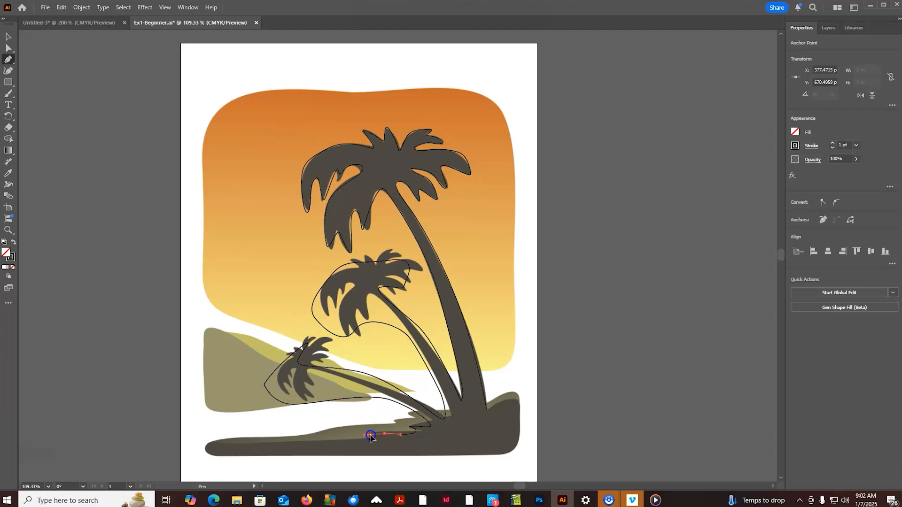
{"action": "left_click_drag", "start_coordinate": [364, 440], "coordinate": [355, 441]}
{"action": "left_click", "coordinate": [207, 440]}
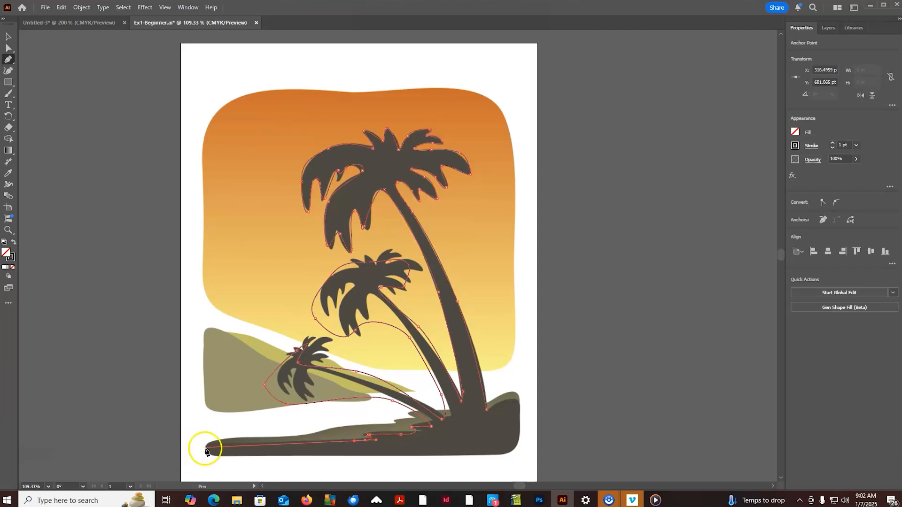
- Trace the ground's left tip, bottom edge and rounded right end, closing the path at the tall palm's trunk base
{"action": "left_click", "coordinate": [207, 454]}
{"action": "left_click_drag", "start_coordinate": [266, 457], "coordinate": [292, 456]}
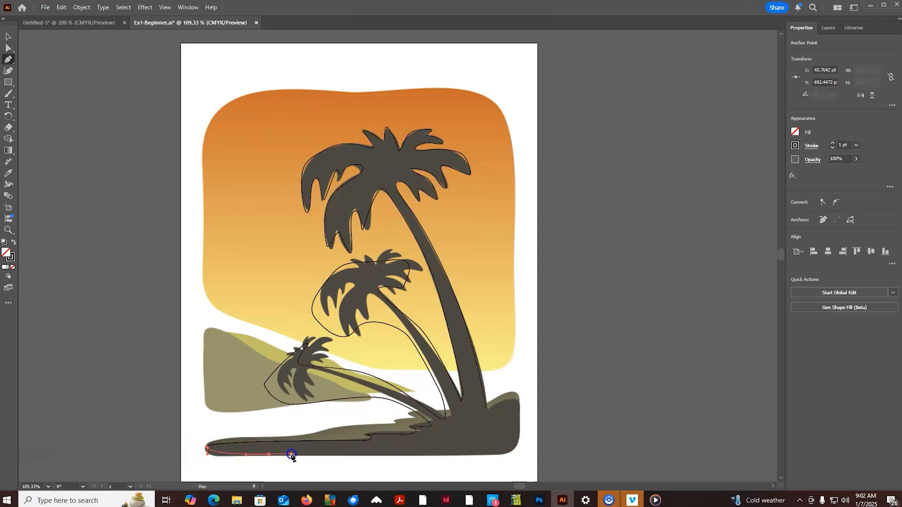
{"action": "left_click", "coordinate": [498, 455]}
{"action": "left_click_drag", "start_coordinate": [497, 455], "coordinate": [508, 397]}
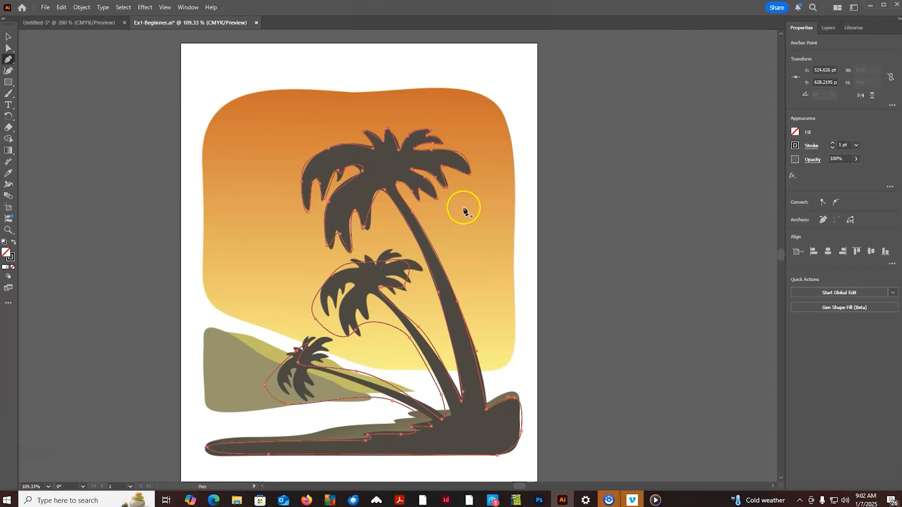
- Fill the traced palm silhouette with red, remove its stroke, and deselect it
{"action": "double_click", "coordinate": [5, 253]}
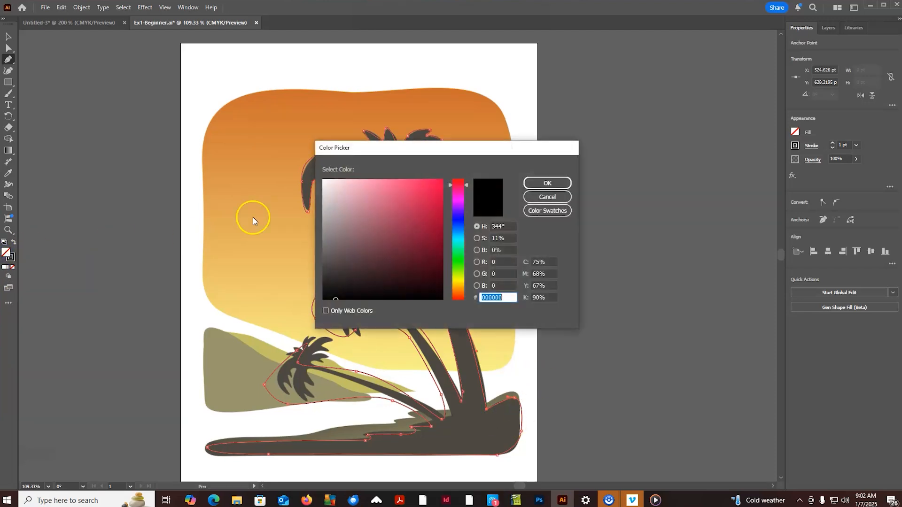
{"action": "left_click", "coordinate": [441, 208]}
{"action": "left_click", "coordinate": [546, 182]}
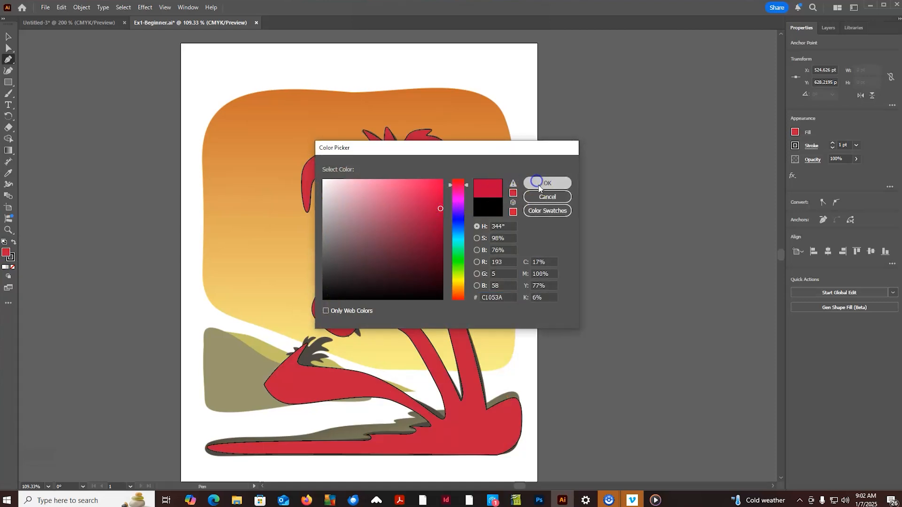
{"action": "left_click", "coordinate": [13, 267]}
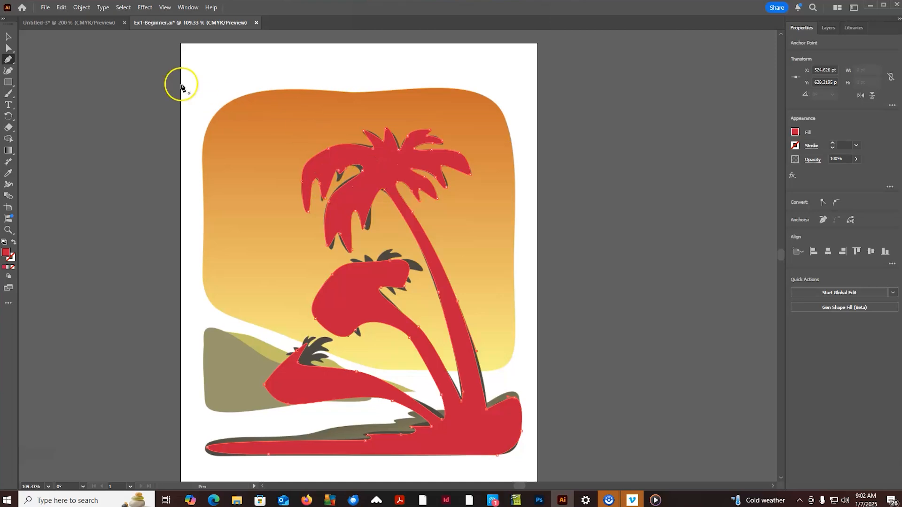
{"action": "left_click", "coordinate": [7, 37]}
{"action": "left_click", "coordinate": [482, 103]}
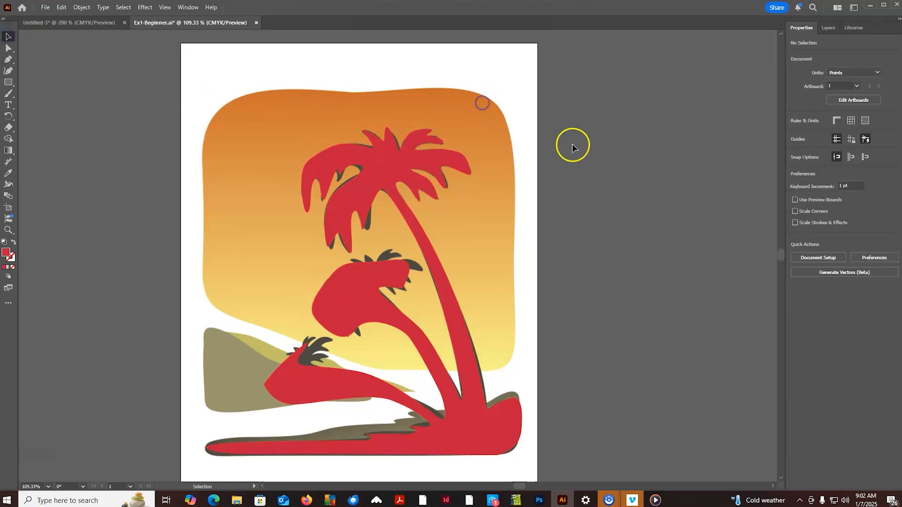
- Trace the orange sky shape with the Pen tool from its right edge around the lower-right corner and along the slanted bottom edge
{"action": "left_click", "coordinate": [8, 60]}
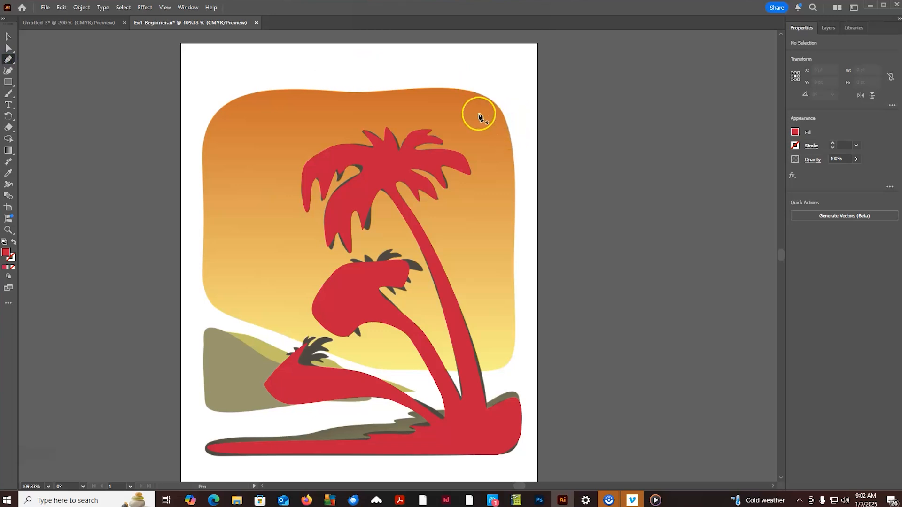
{"action": "left_click", "coordinate": [514, 236]}
{"action": "left_click", "coordinate": [516, 304]}
{"action": "left_click", "coordinate": [514, 337]}
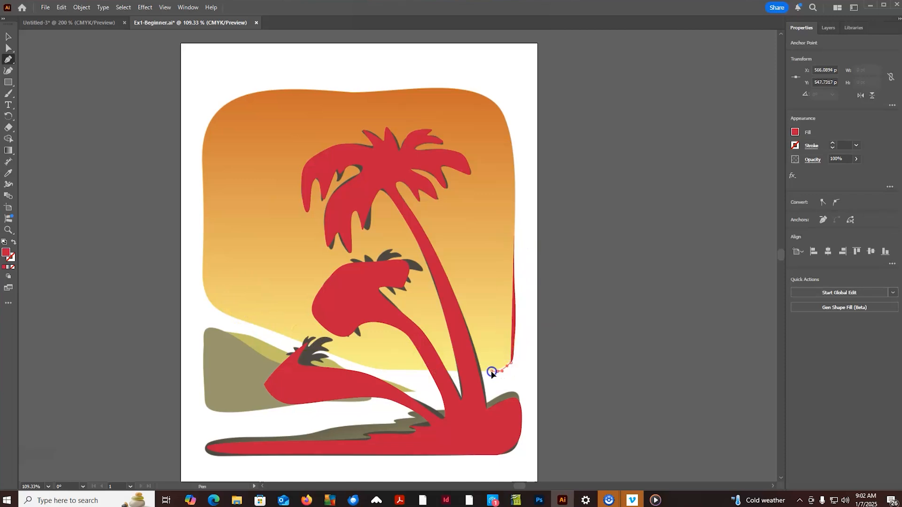
{"action": "left_click", "coordinate": [491, 372]}
{"action": "left_click", "coordinate": [483, 371]}
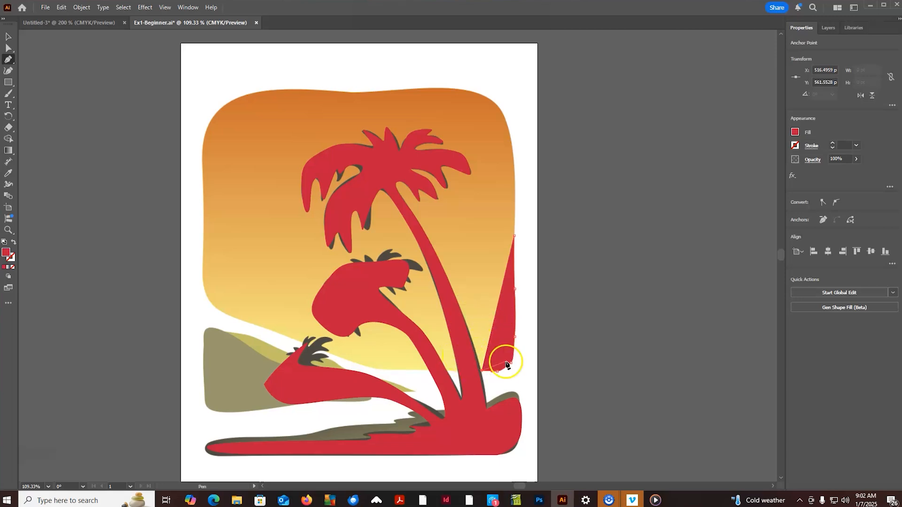
{"action": "left_click", "coordinate": [395, 371]}
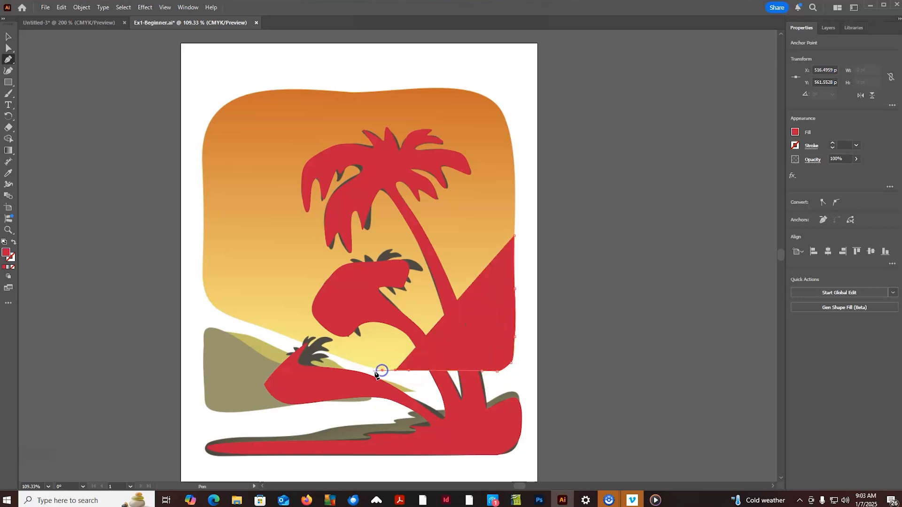
{"action": "left_click", "coordinate": [353, 362]}
{"action": "left_click", "coordinate": [299, 338]}
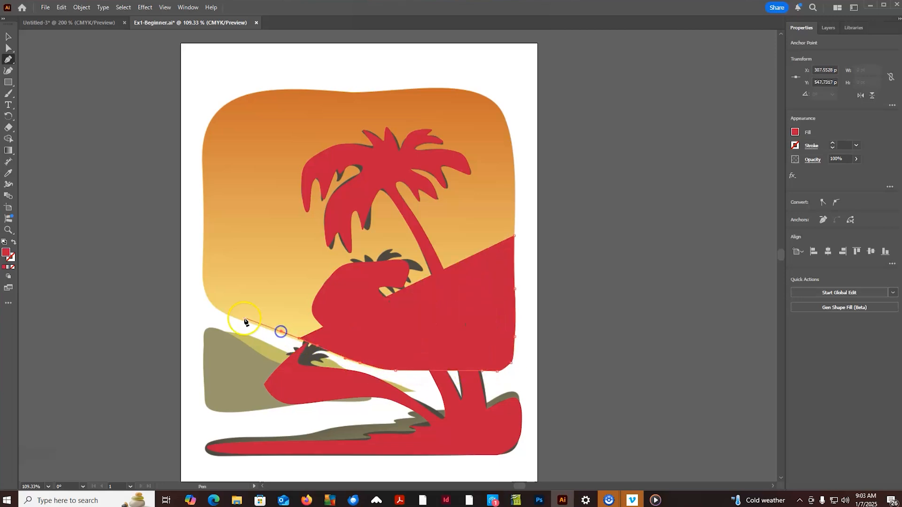
{"action": "left_click", "coordinate": [222, 308]}
{"action": "left_click", "coordinate": [211, 299]}
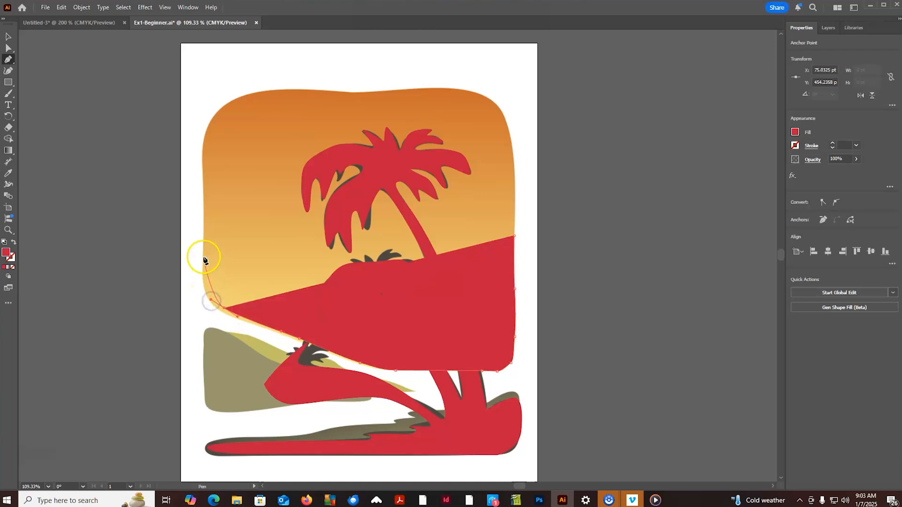
- Trace the sky shape's left edge, rounded upper corners and wavy top edge, closing the path on the right edge
{"action": "left_click", "coordinate": [202, 228]}
{"action": "left_click", "coordinate": [208, 121]}
{"action": "left_click_drag", "start_coordinate": [268, 91], "coordinate": [309, 88]}
{"action": "left_click_drag", "start_coordinate": [386, 92], "coordinate": [413, 87]}
{"action": "left_click_drag", "start_coordinate": [473, 89], "coordinate": [497, 102]}
{"action": "left_click_drag", "start_coordinate": [511, 137], "coordinate": [515, 168]}
{"action": "left_click", "coordinate": [515, 236]}
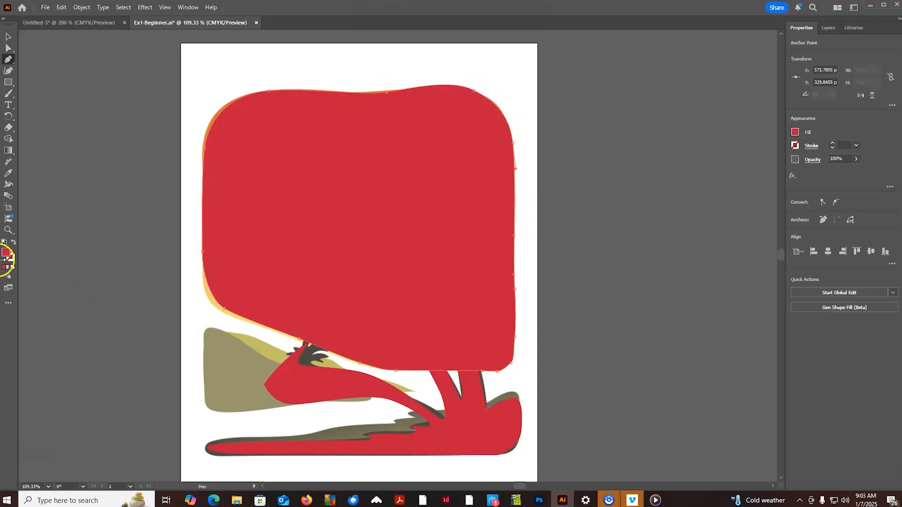
- Fill the traced sky shape with mustard yellow, RGB 191, 179, 33
{"action": "double_click", "coordinate": [6, 254]}
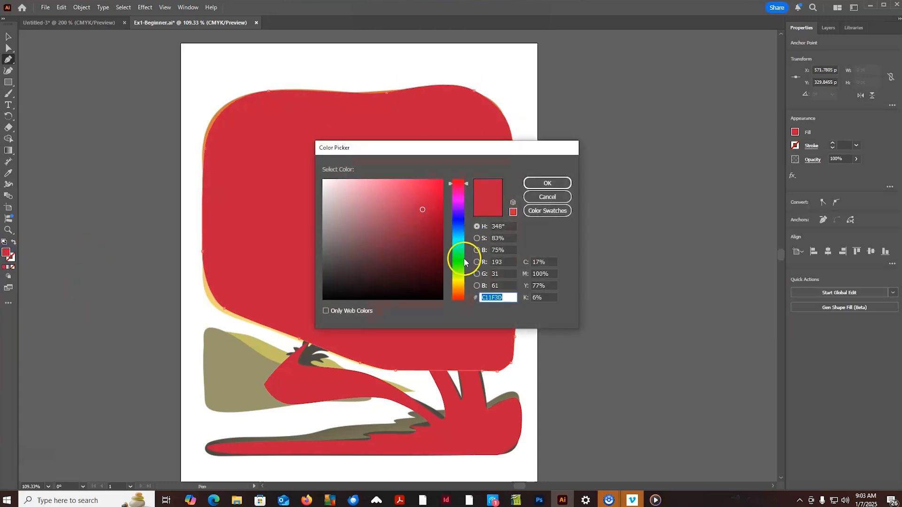
{"action": "left_click", "coordinate": [461, 284]}
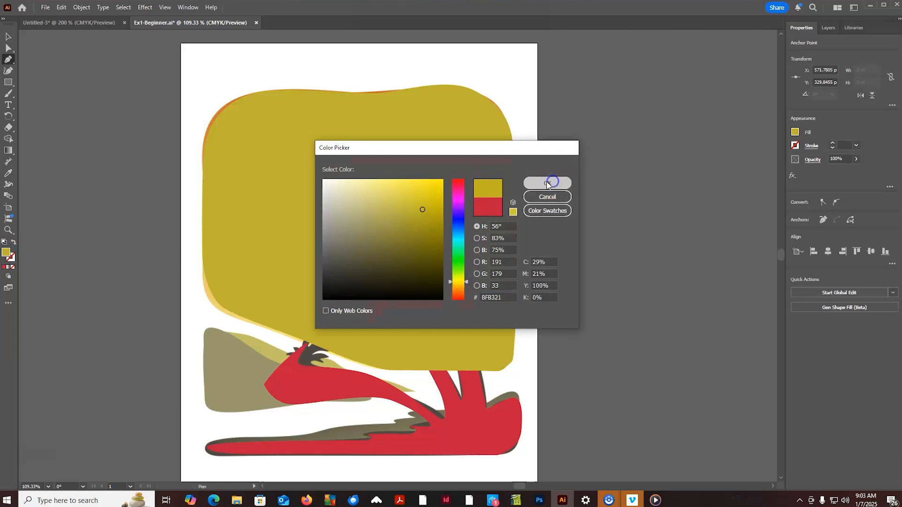
{"action": "left_click", "coordinate": [550, 183]}
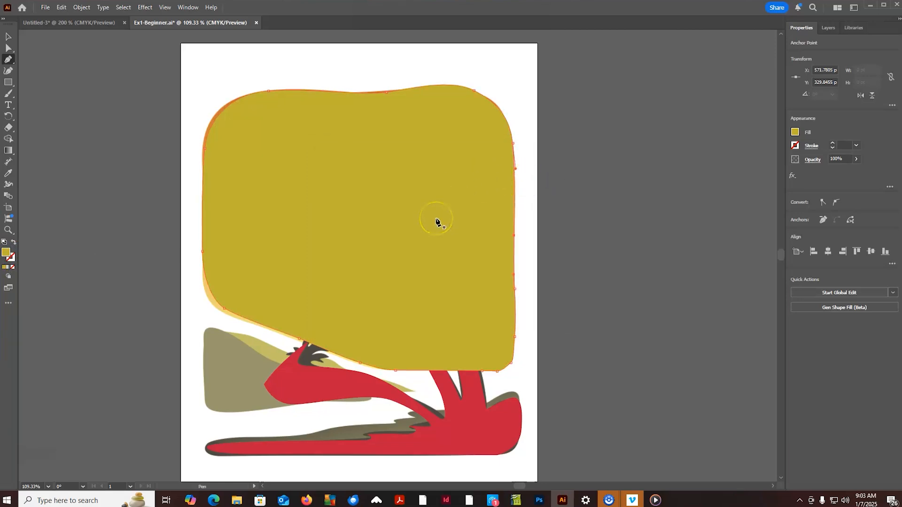
- Send the yellow sky shape to the back, behind the red palms
{"action": "left_click", "coordinate": [8, 36]}
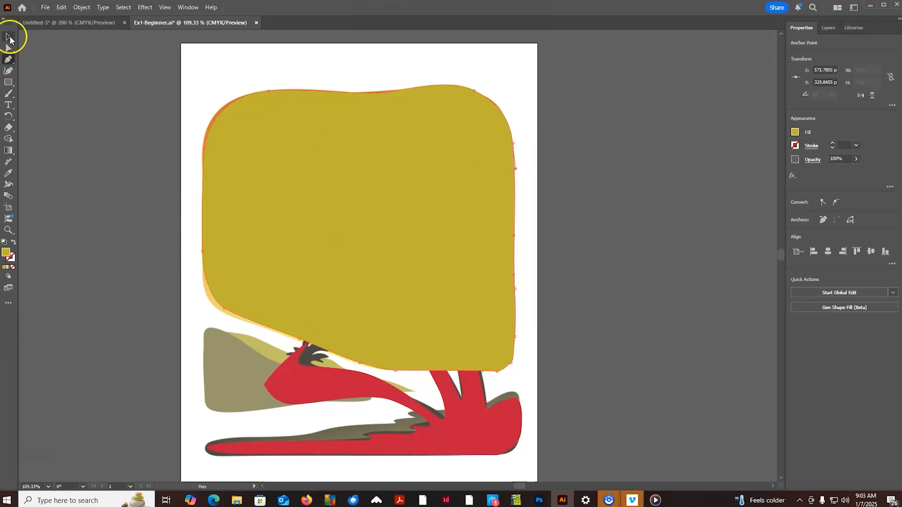
{"action": "left_click", "coordinate": [433, 140]}
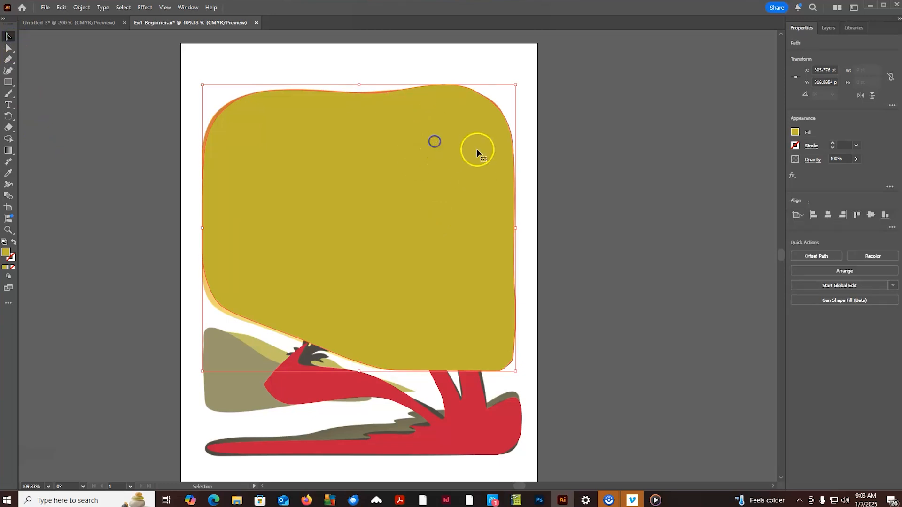
{"action": "left_click", "coordinate": [77, 8]}
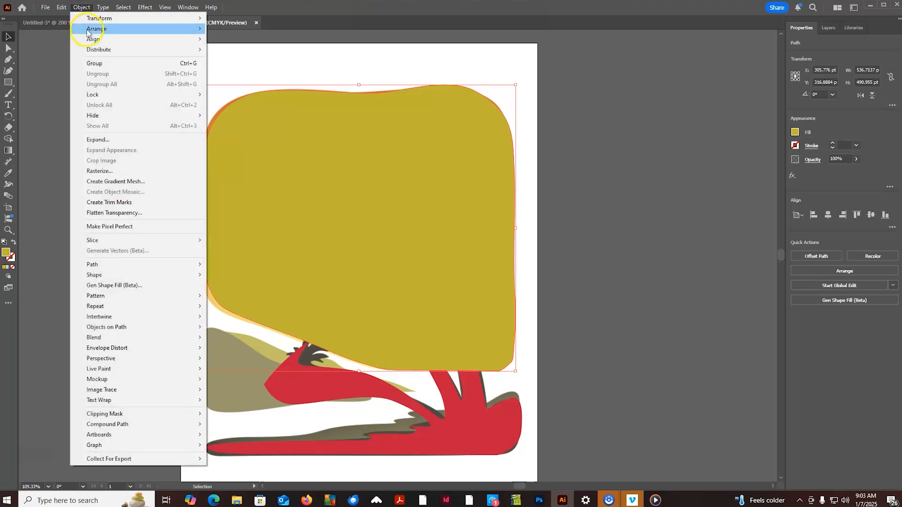
{"action": "mouse_move", "coordinate": [98, 28]}
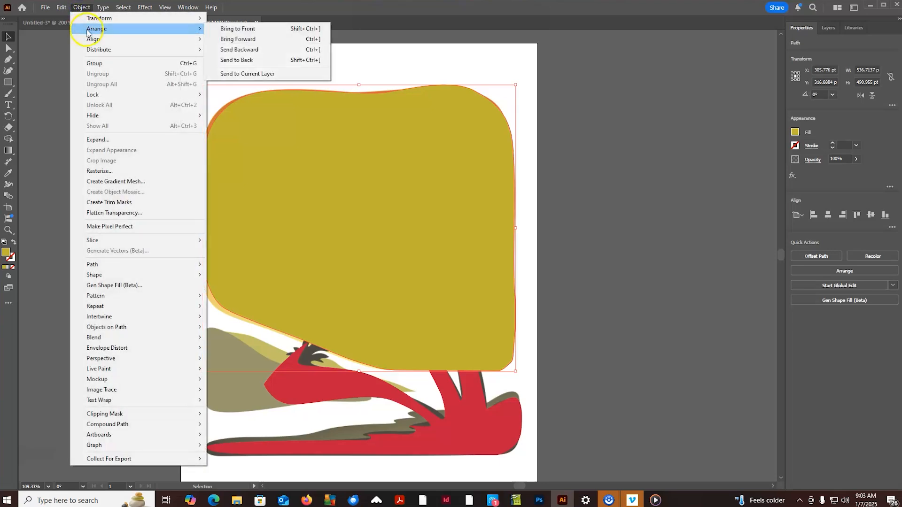
{"action": "left_click", "coordinate": [271, 61]}
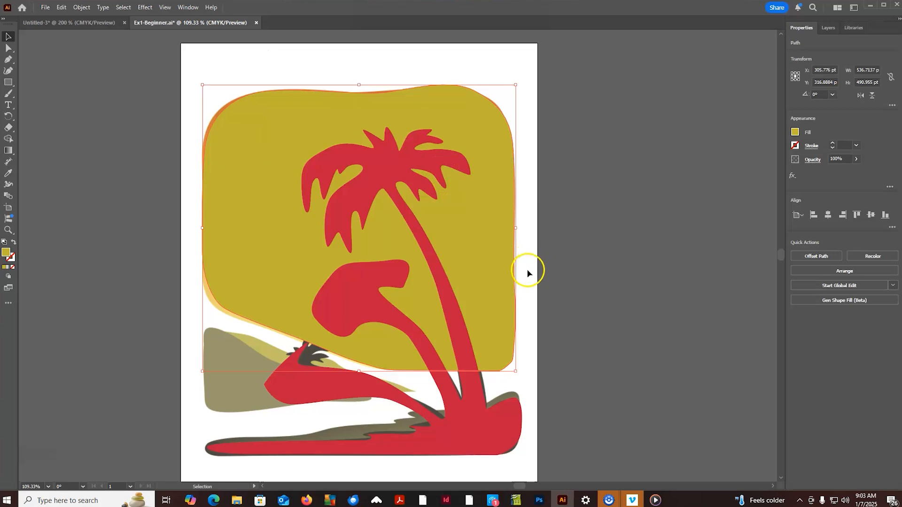
- Trace the olive ground strip's upper edge from the right end to the left tip, closing the path back through the red ground
{"action": "left_click", "coordinate": [8, 59]}
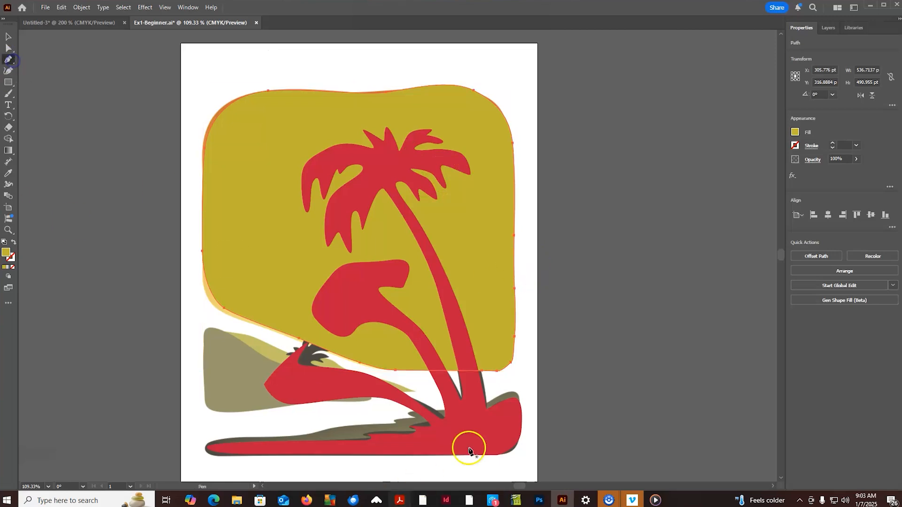
{"action": "left_click", "coordinate": [518, 410]}
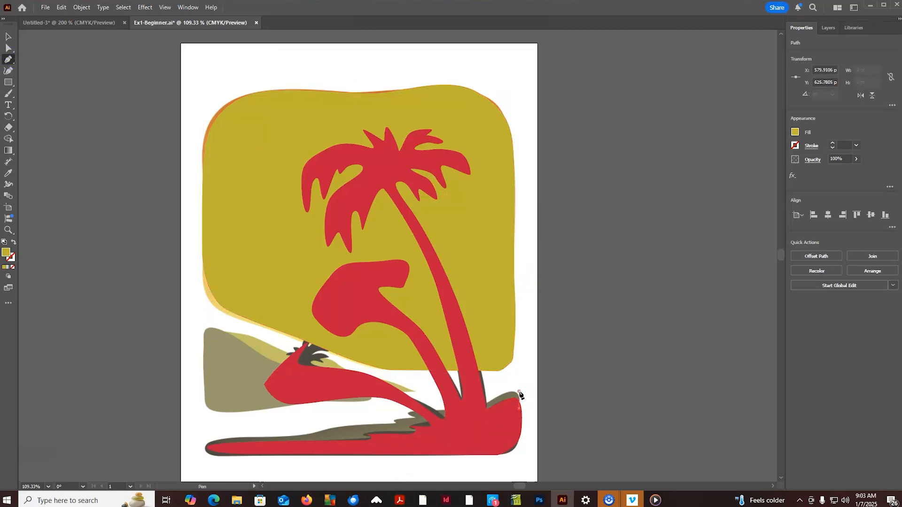
{"action": "left_click", "coordinate": [515, 392]}
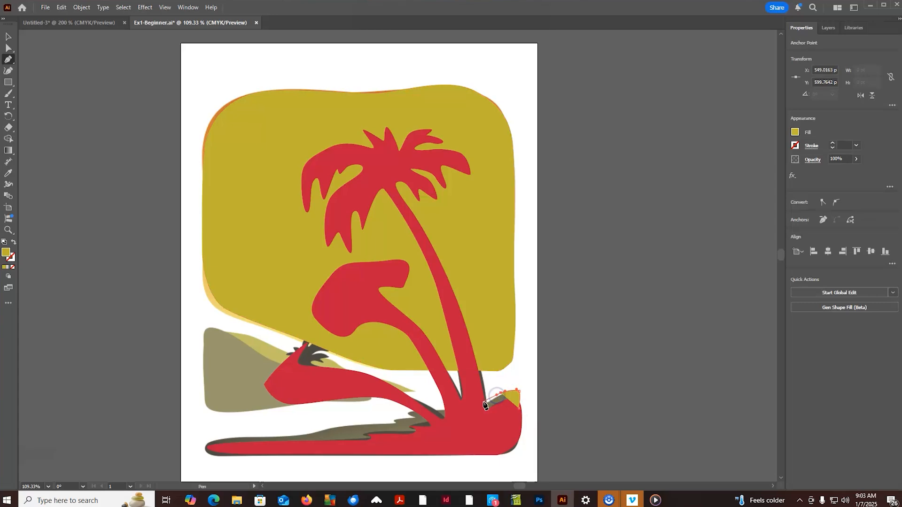
{"action": "left_click", "coordinate": [438, 412]}
{"action": "left_click", "coordinate": [409, 414]}
{"action": "left_click_drag", "start_coordinate": [409, 415], "coordinate": [412, 420]}
{"action": "left_click", "coordinate": [391, 425]}
{"action": "left_click_drag", "start_coordinate": [347, 425], "coordinate": [290, 436]}
{"action": "left_click_drag", "start_coordinate": [227, 439], "coordinate": [219, 440]}
{"action": "left_click_drag", "start_coordinate": [211, 442], "coordinate": [211, 448]}
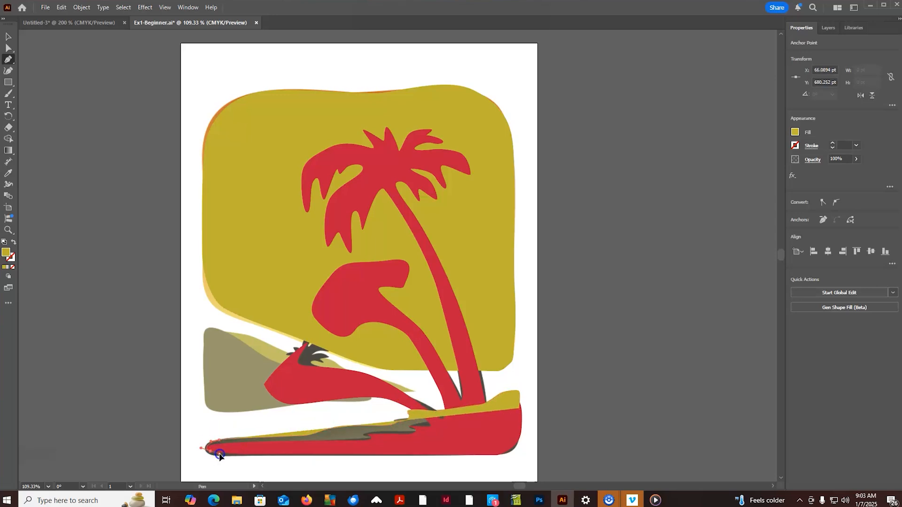
{"action": "left_click", "coordinate": [453, 445]}
{"action": "left_click", "coordinate": [502, 426]}
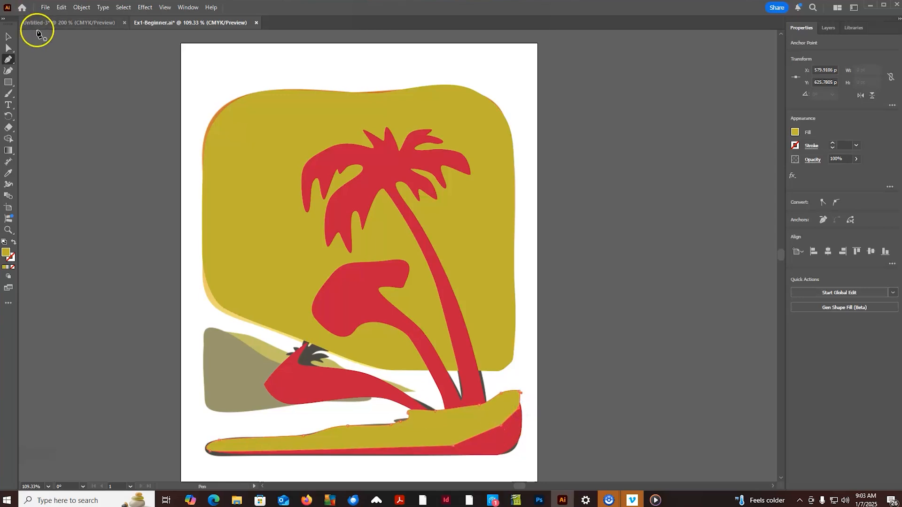
- Send the yellow ground strip to the back, behind the red palm silhouette
{"action": "left_click", "coordinate": [8, 36]}
{"action": "left_click", "coordinate": [82, 8]}
{"action": "mouse_move", "coordinate": [176, 27]}
{"action": "left_click", "coordinate": [231, 59]}
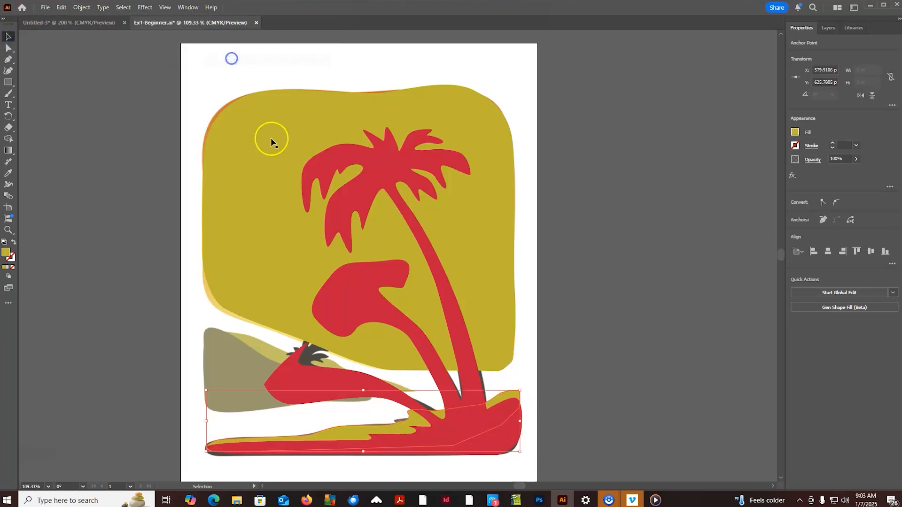
- Trace the front hill on the left with curved Pen tool segments around its slope, rounded right end and base, closing the path
{"action": "left_click", "coordinate": [8, 59]}
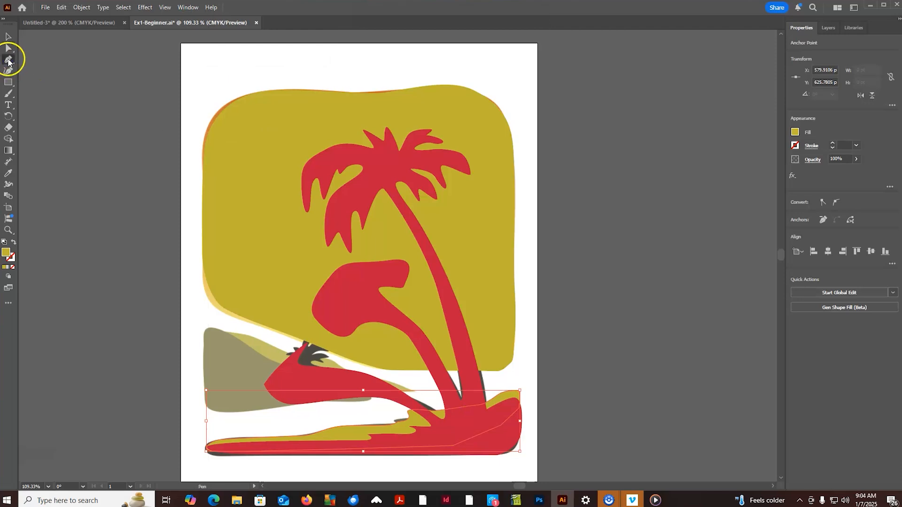
{"action": "left_click", "coordinate": [203, 340]}
{"action": "left_click_drag", "start_coordinate": [221, 330], "coordinate": [226, 333]}
{"action": "left_click_drag", "start_coordinate": [268, 356], "coordinate": [280, 361]}
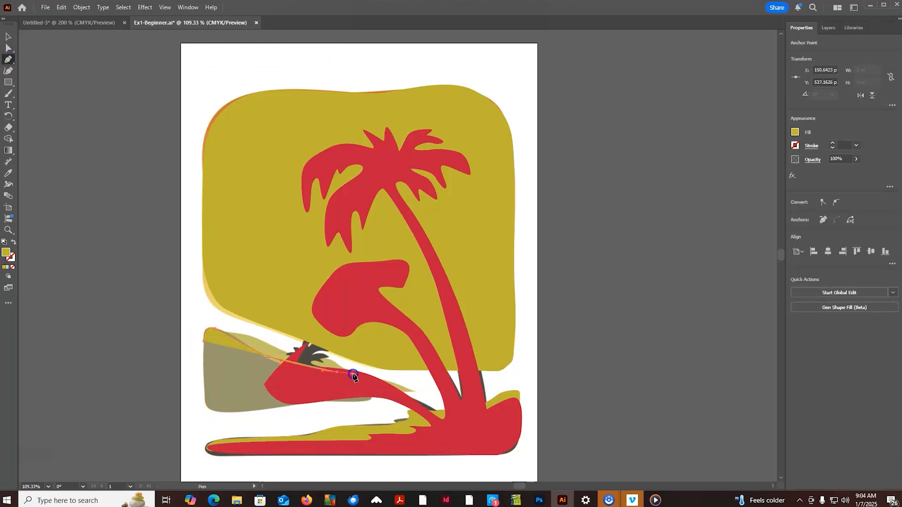
{"action": "left_click_drag", "start_coordinate": [371, 390], "coordinate": [335, 401]}
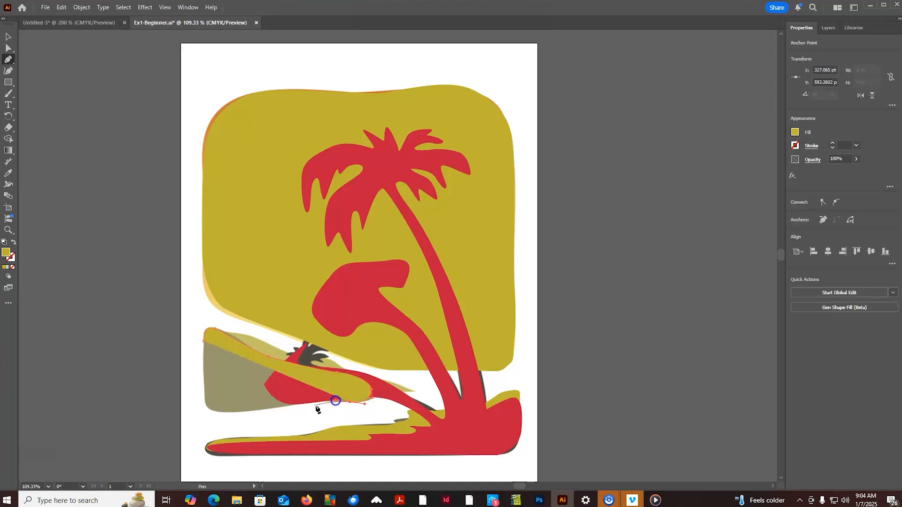
{"action": "left_click", "coordinate": [283, 405]}
{"action": "left_click", "coordinate": [262, 409]}
{"action": "left_click_drag", "start_coordinate": [208, 407], "coordinate": [202, 398]}
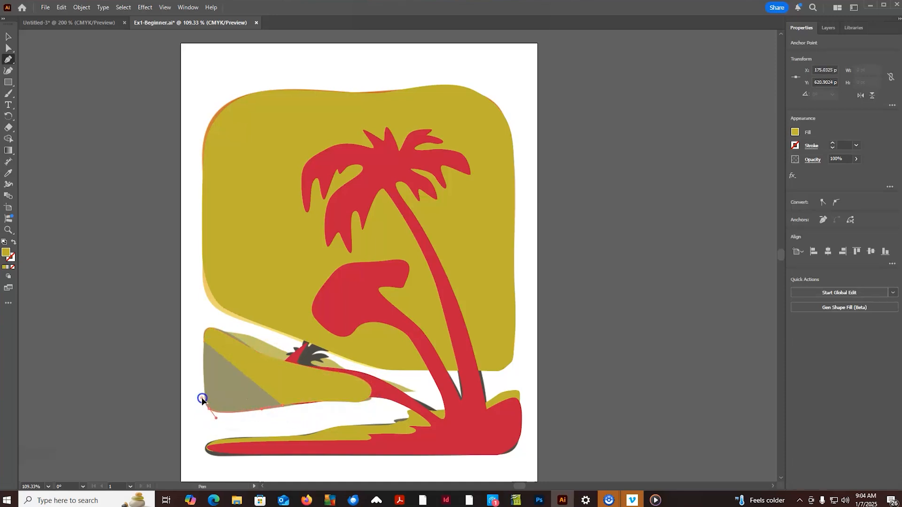
{"action": "left_click_drag", "start_coordinate": [204, 341], "coordinate": [202, 342]}
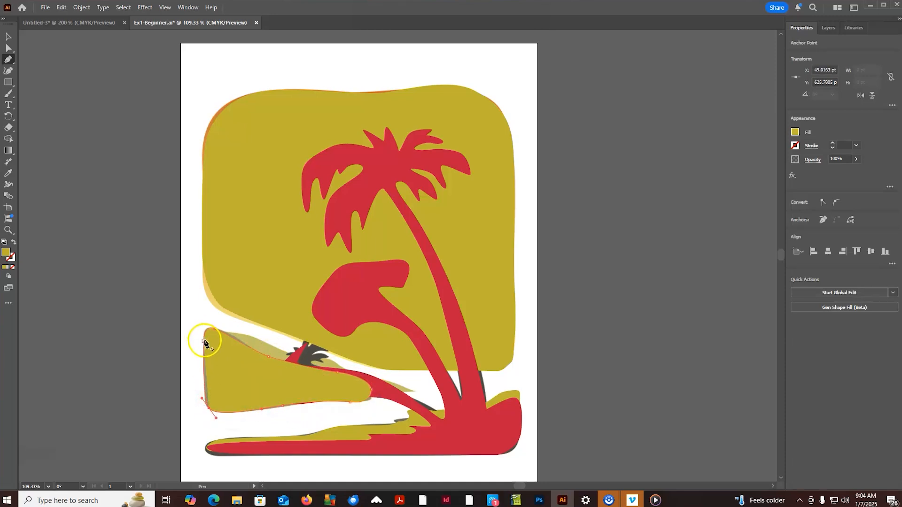
- Fill the traced front hill with dark olive 5B540F
{"action": "double_click", "coordinate": [7, 256]}
{"action": "left_click_drag", "start_coordinate": [426, 215], "coordinate": [424, 257]}
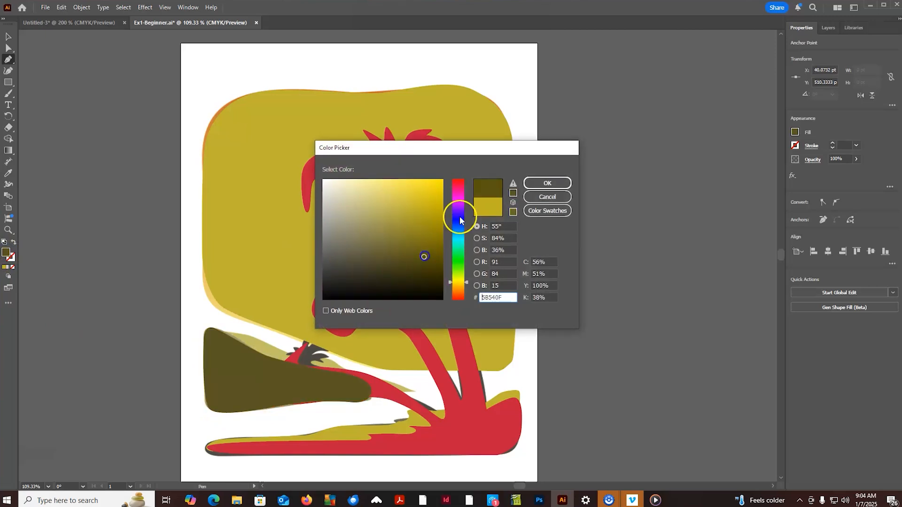
{"action": "left_click", "coordinate": [543, 184]}
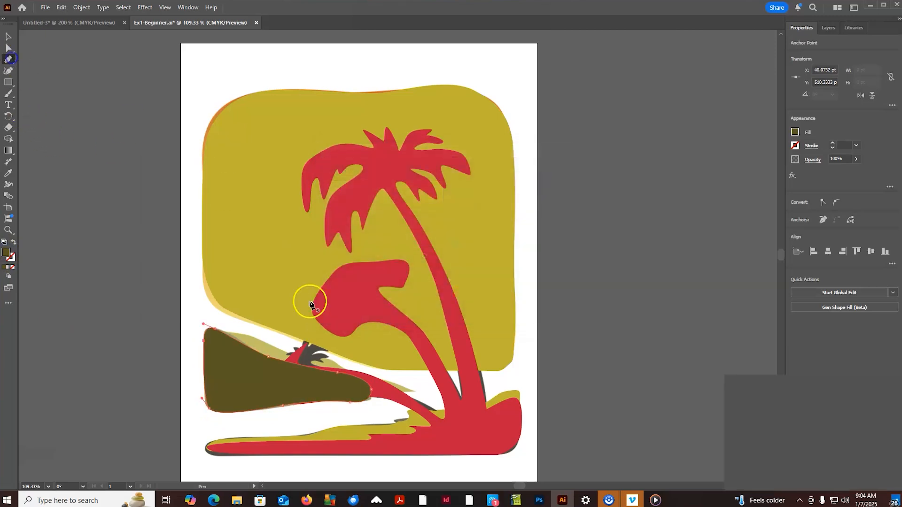
- Trace the rear hill's slope to its pointed right tip and close the path through the front hill
{"action": "left_click", "coordinate": [247, 334]}
{"action": "left_click_drag", "start_coordinate": [284, 349], "coordinate": [342, 364]}
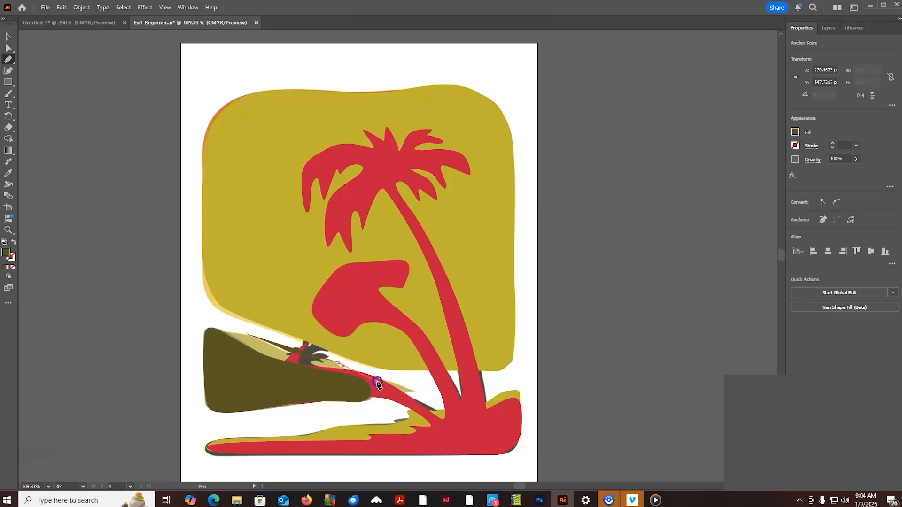
{"action": "left_click_drag", "start_coordinate": [399, 393], "coordinate": [316, 392]}
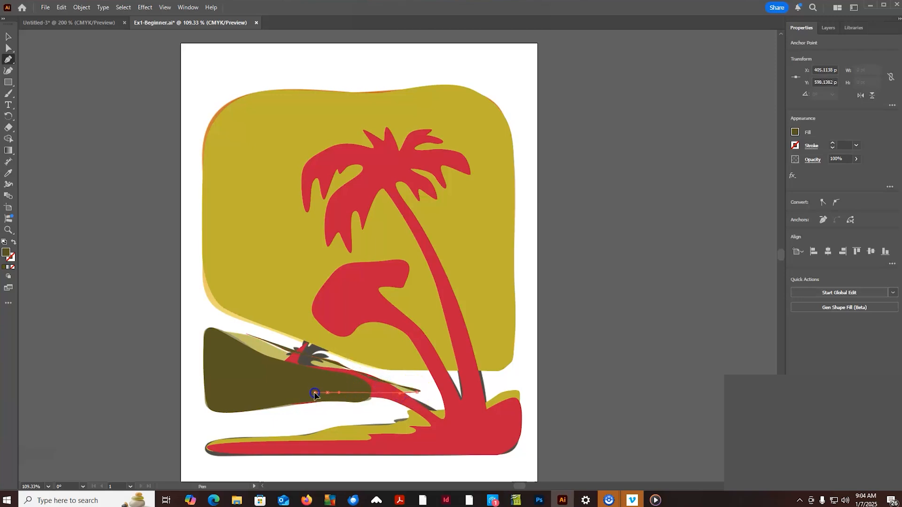
{"action": "left_click_drag", "start_coordinate": [216, 373], "coordinate": [212, 357]}
{"action": "left_click", "coordinate": [211, 331]}
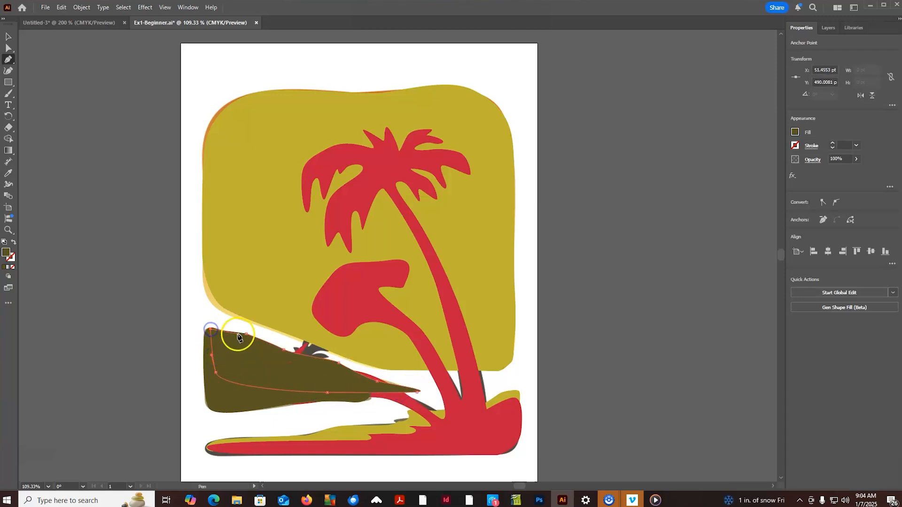
- Fill the traced rear hill with a lighter olive than the front hill
{"action": "double_click", "coordinate": [6, 254]}
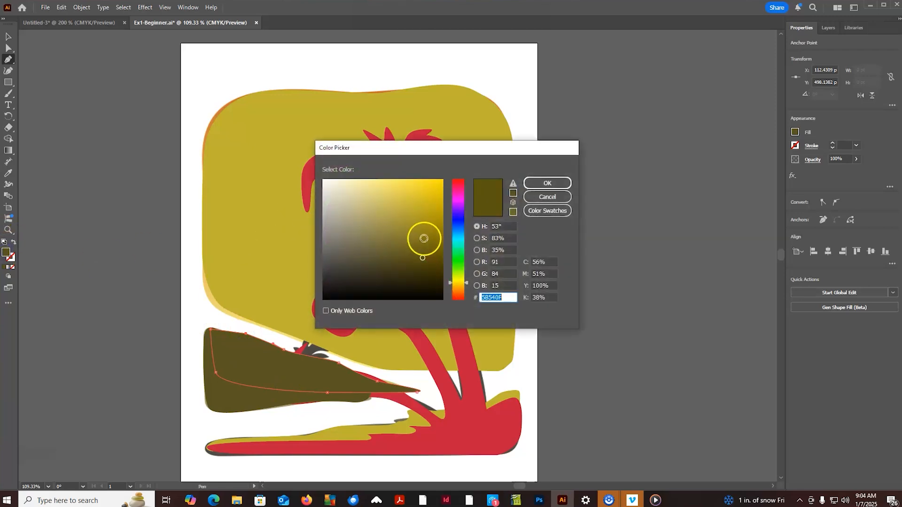
{"action": "left_click", "coordinate": [420, 238]}
{"action": "left_click", "coordinate": [559, 183]}
- Send the lighter rear hill to the back, behind the dark hill, and deselect it
{"action": "left_click", "coordinate": [8, 37]}
{"action": "left_click", "coordinate": [81, 7]}
{"action": "mouse_move", "coordinate": [111, 29]}
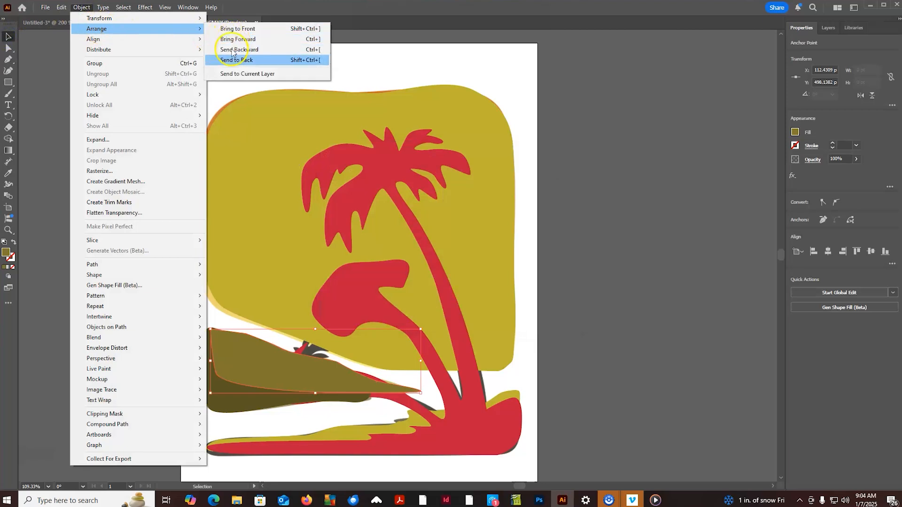
{"action": "left_click", "coordinate": [236, 59]}
{"action": "left_click", "coordinate": [578, 308]}
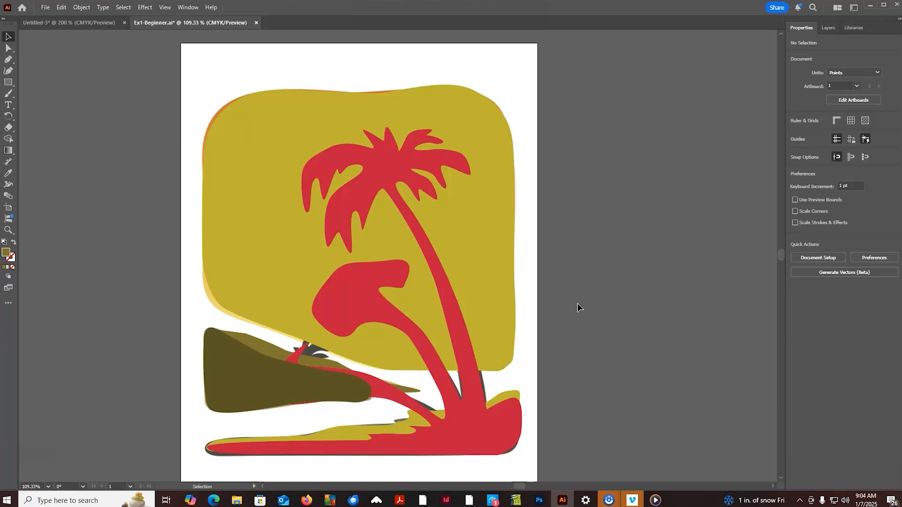
- Open the Ex1-Advanced Illustrator file from the Exercise1 folder
{"action": "left_click", "coordinate": [45, 7]}
{"action": "left_click", "coordinate": [57, 36]}
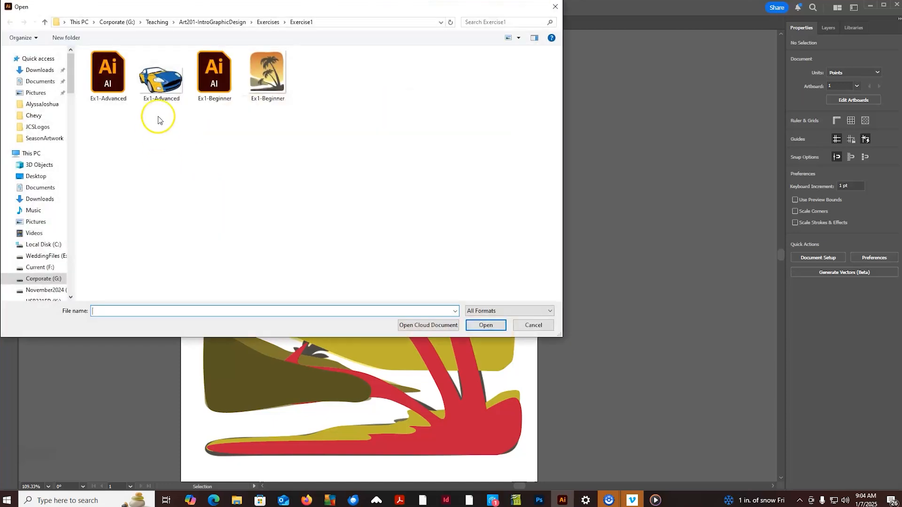
{"action": "double_click", "coordinate": [98, 76]}
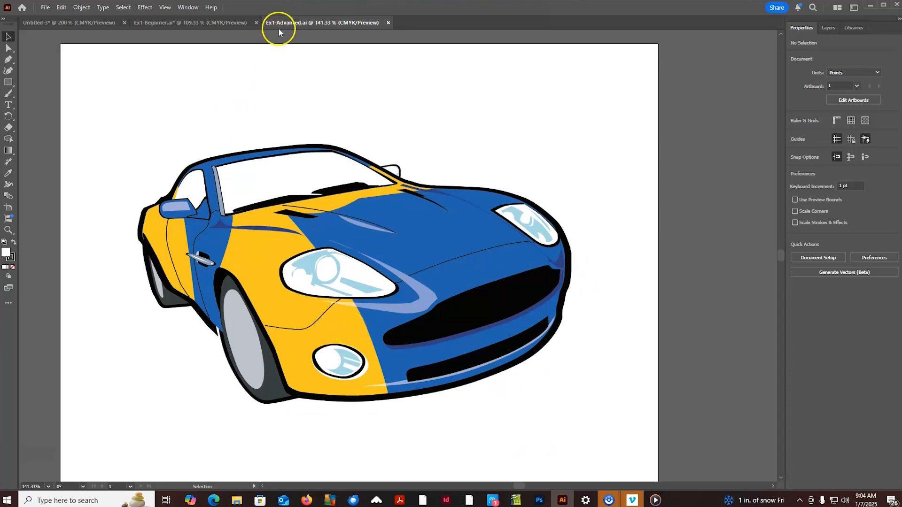
- Return to the Ex1-Beginner document and set it to save on the computer's Desktop in Adobe PDF format
{"action": "left_click", "coordinate": [207, 23]}
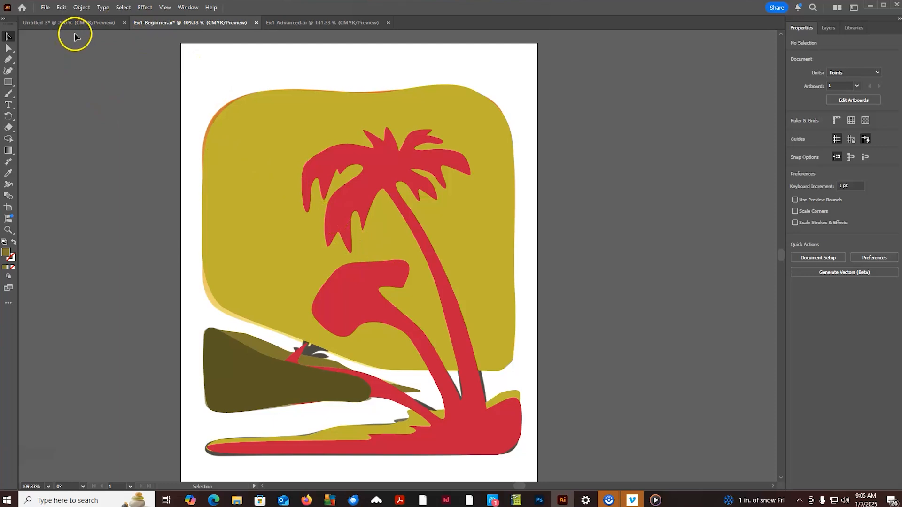
{"action": "left_click", "coordinate": [44, 8]}
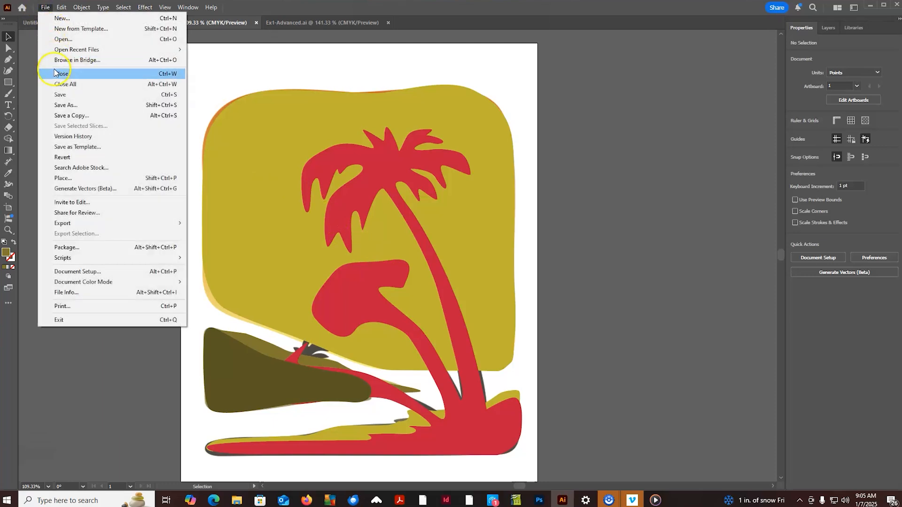
{"action": "left_click", "coordinate": [63, 107]}
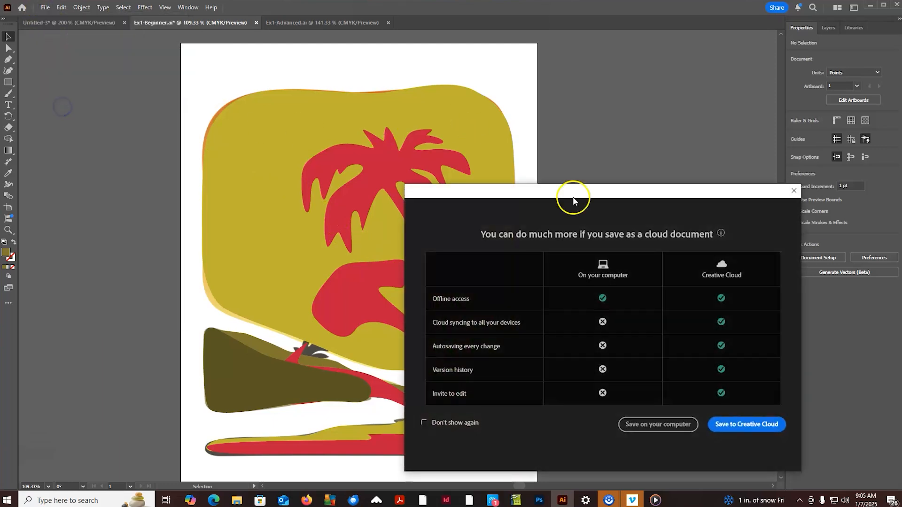
{"action": "left_click", "coordinate": [670, 425]}
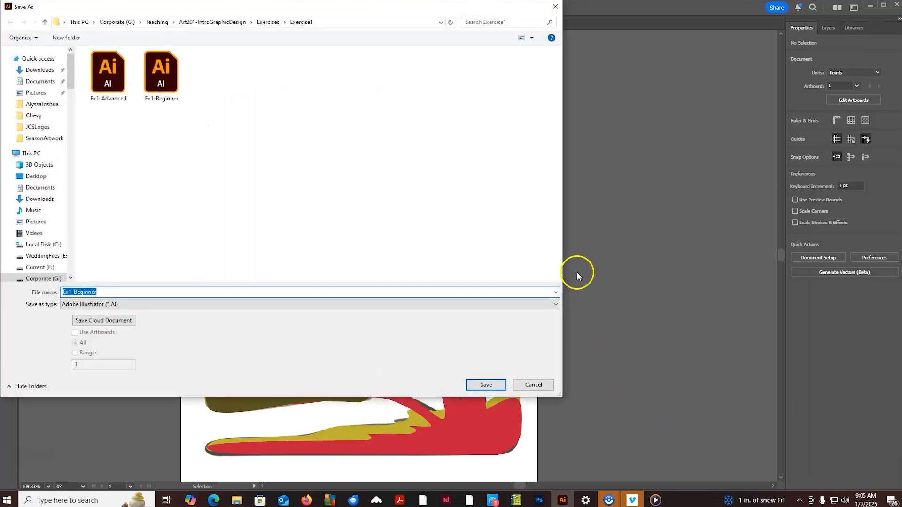
{"action": "left_click", "coordinate": [38, 177]}
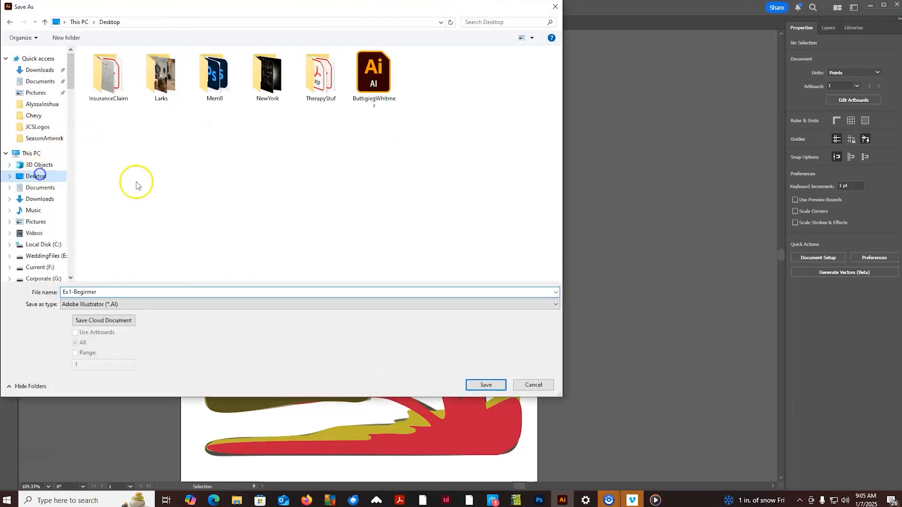
{"action": "left_click", "coordinate": [116, 304]}
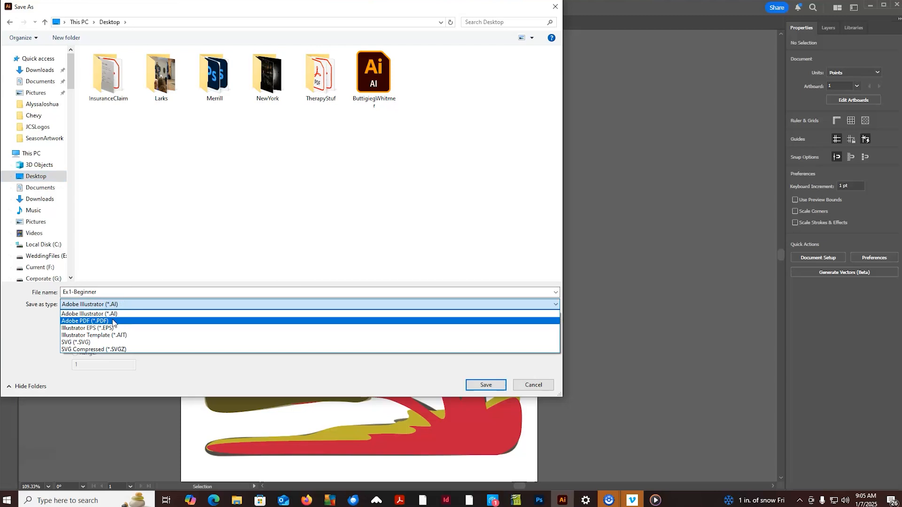
{"action": "left_click", "coordinate": [114, 321]}
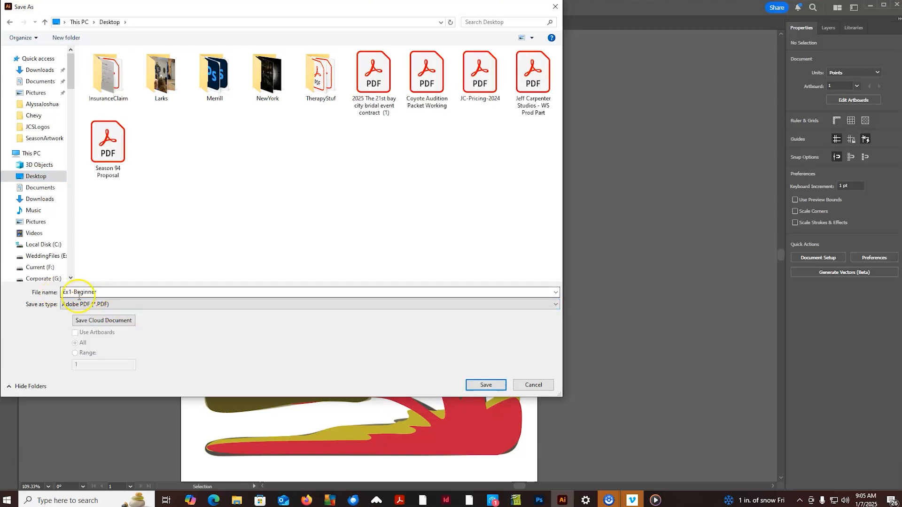
- Save Ex1-Beginner as a PDF using the Illustrator Default preset
{"action": "left_click", "coordinate": [488, 386]}
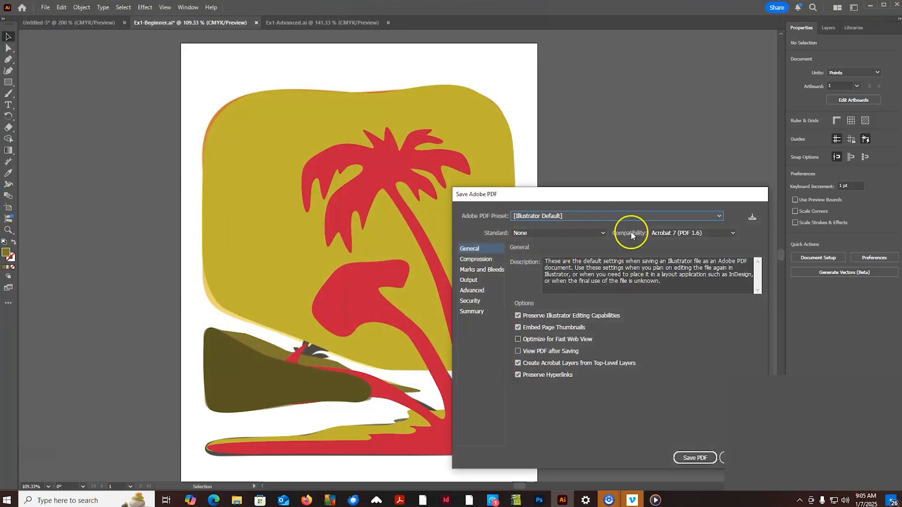
{"action": "left_click_drag", "start_coordinate": [636, 197], "coordinate": [520, 133]}
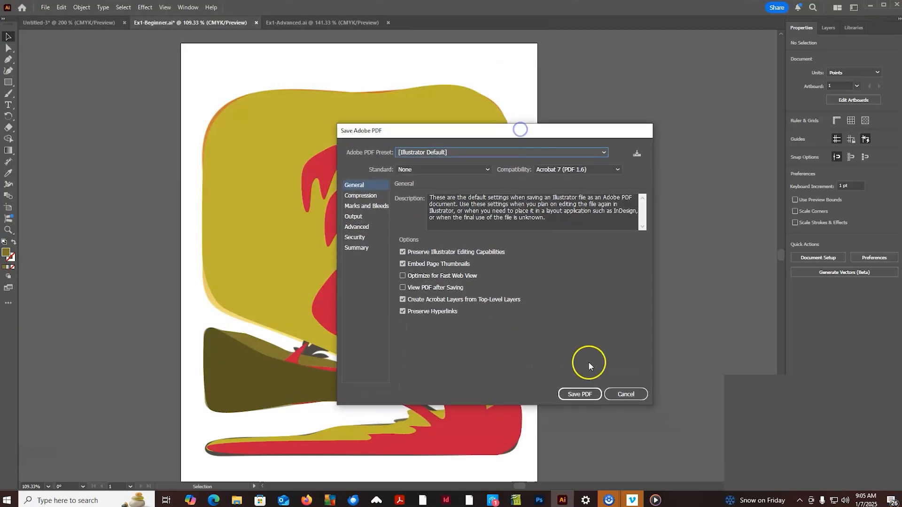
{"action": "left_click", "coordinate": [592, 396]}
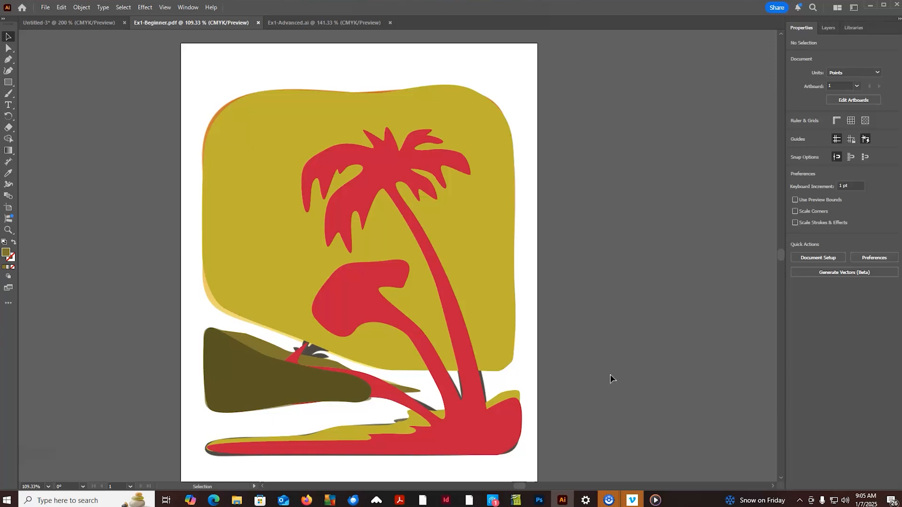
{"action": "left_click", "coordinate": [615, 376]}
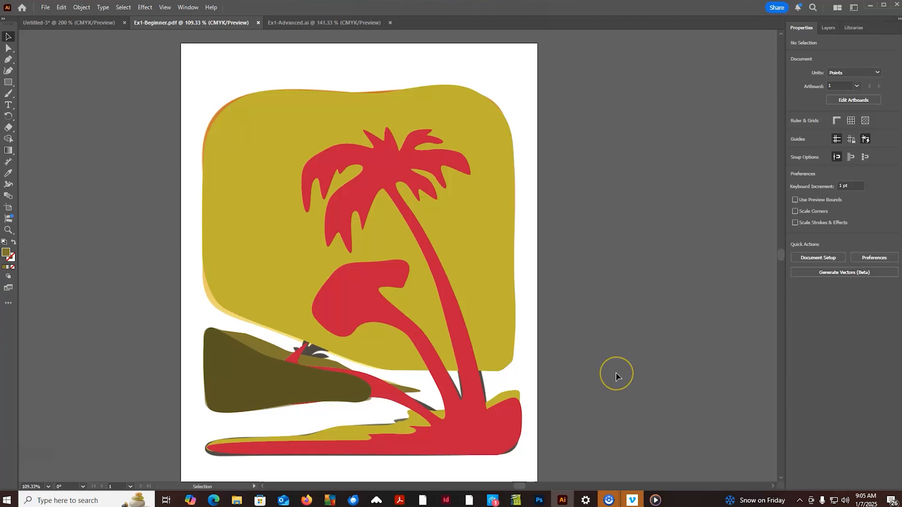